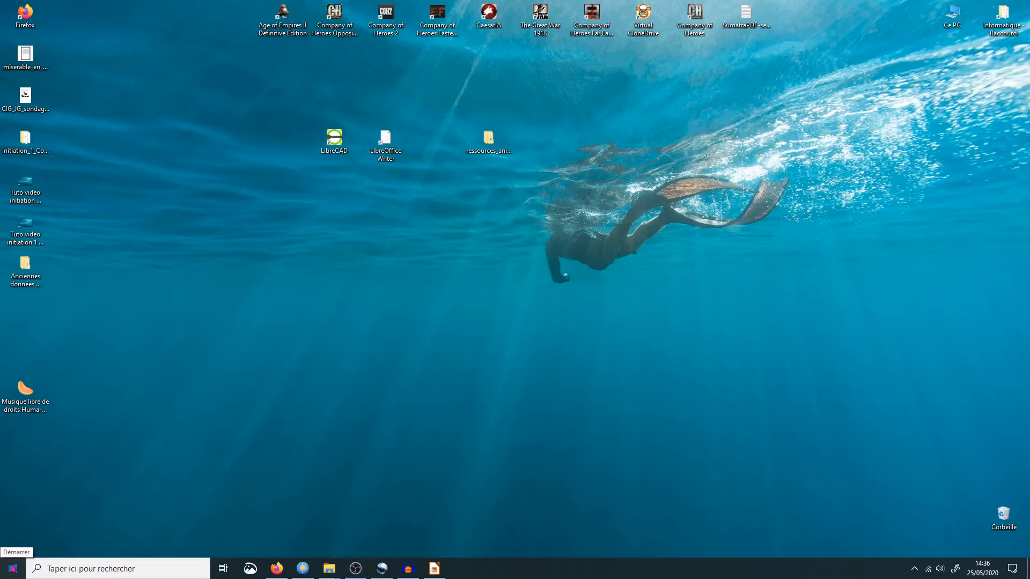
# Launch LibreOffice Writer from the LibreOffice 6.4 program group.
pyautogui.click(14, 568)
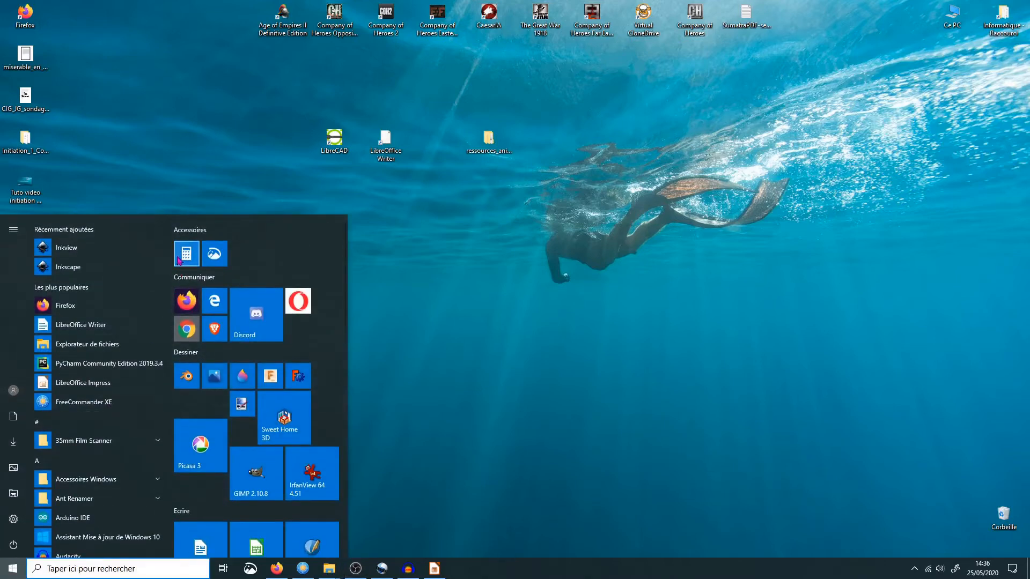
pyautogui.moveTo(171, 259); pyautogui.dragTo(171, 404)
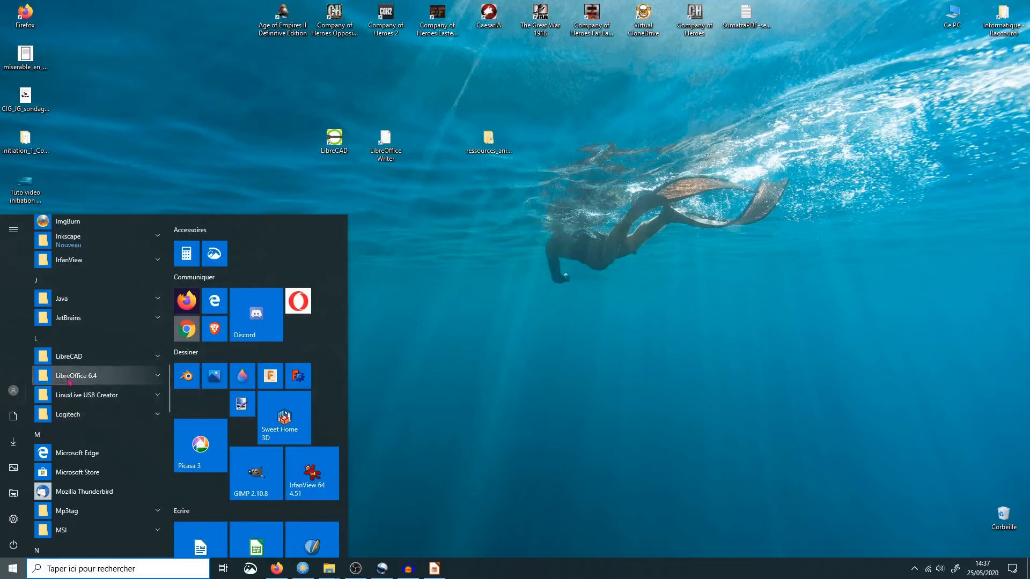
pyautogui.click(159, 377)
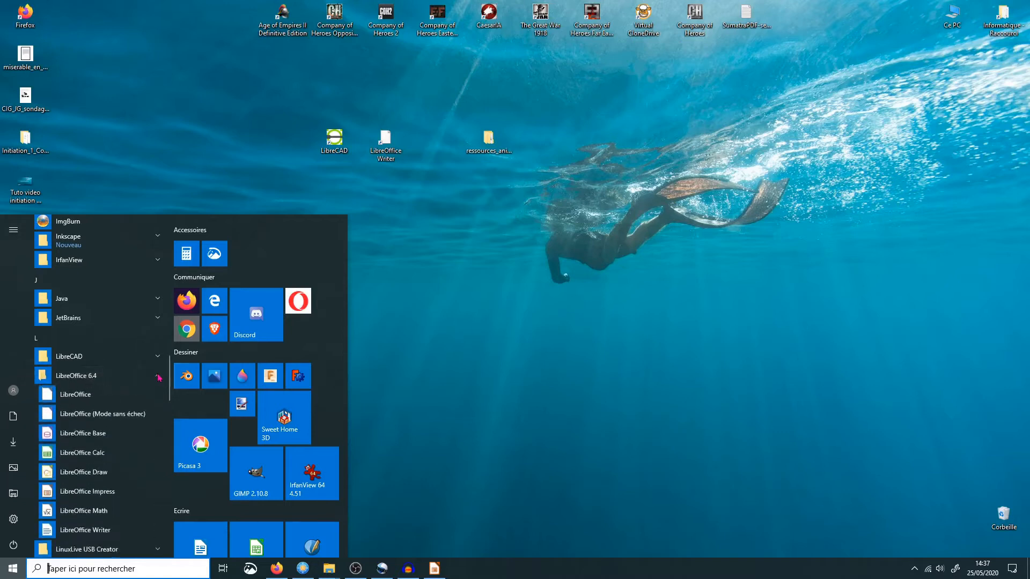
pyautogui.click(90, 531)
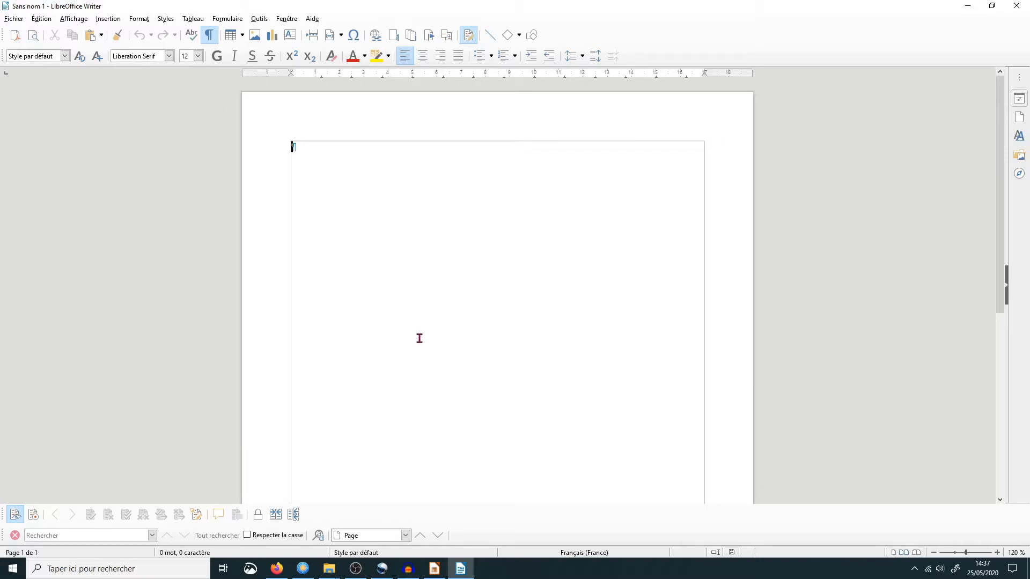
# Open miserables.odt from the textes folder inside ressources_animateur on the desktop.
pyautogui.click(9, 22)
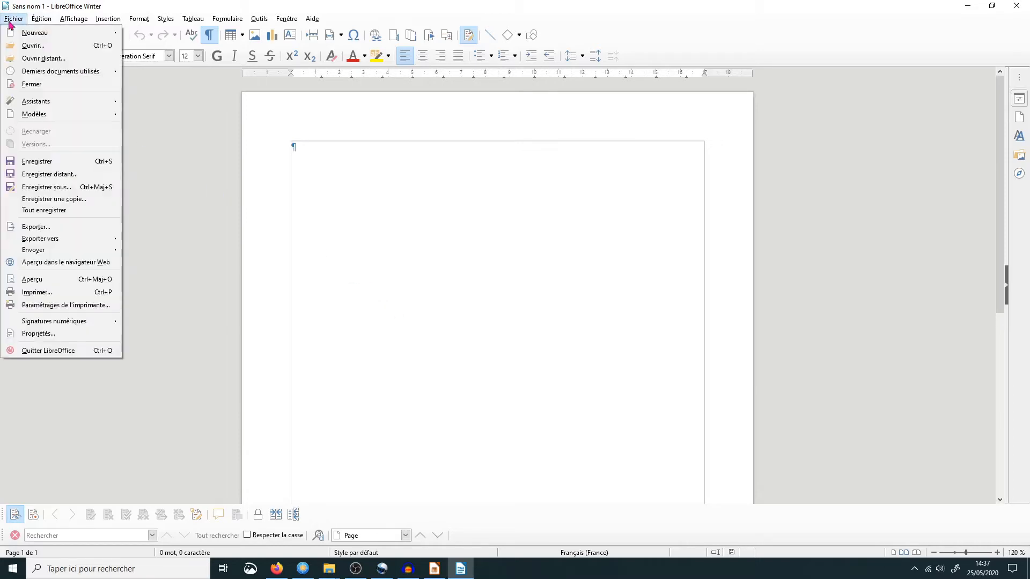
pyautogui.click(46, 50)
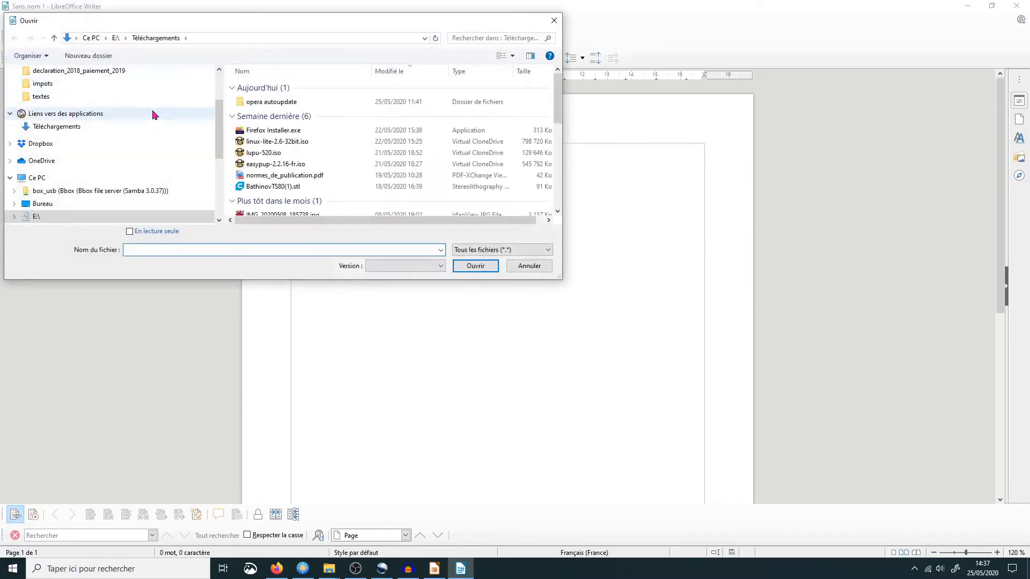
pyautogui.scroll(3, 54, 129)
pyautogui.scroll(-3, 53, 145)
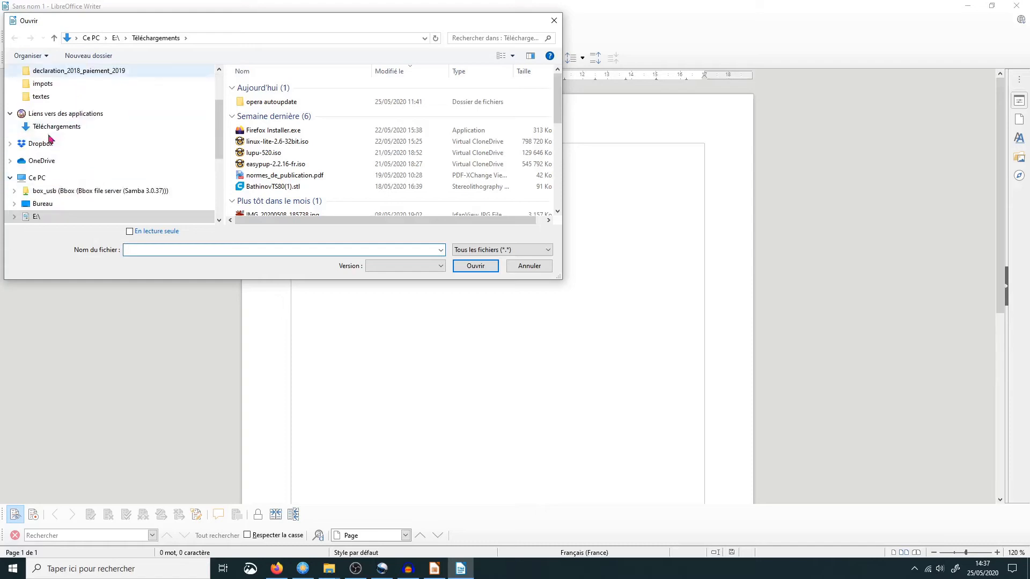
pyautogui.scroll(2, 53, 137)
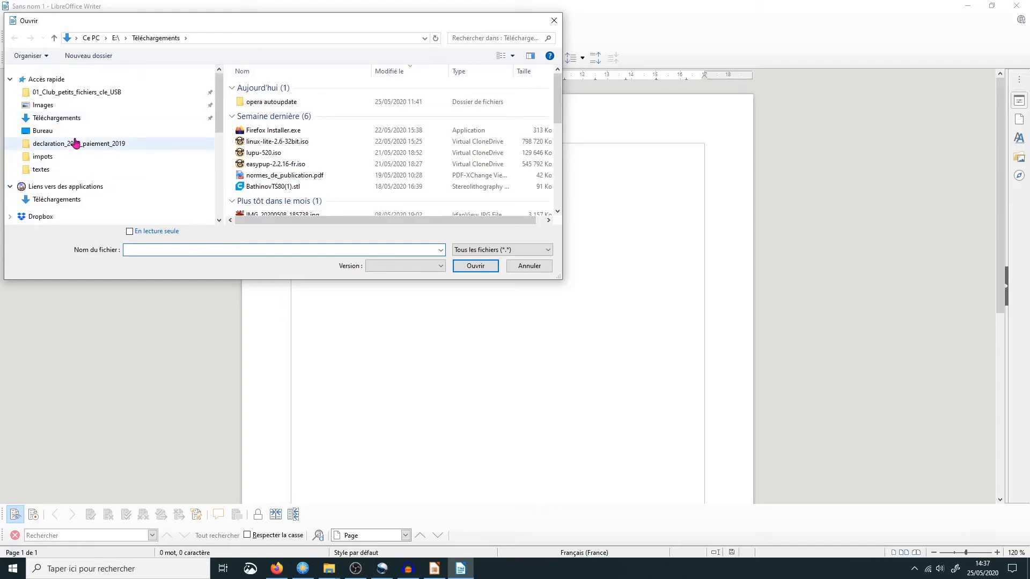
pyautogui.click(39, 131)
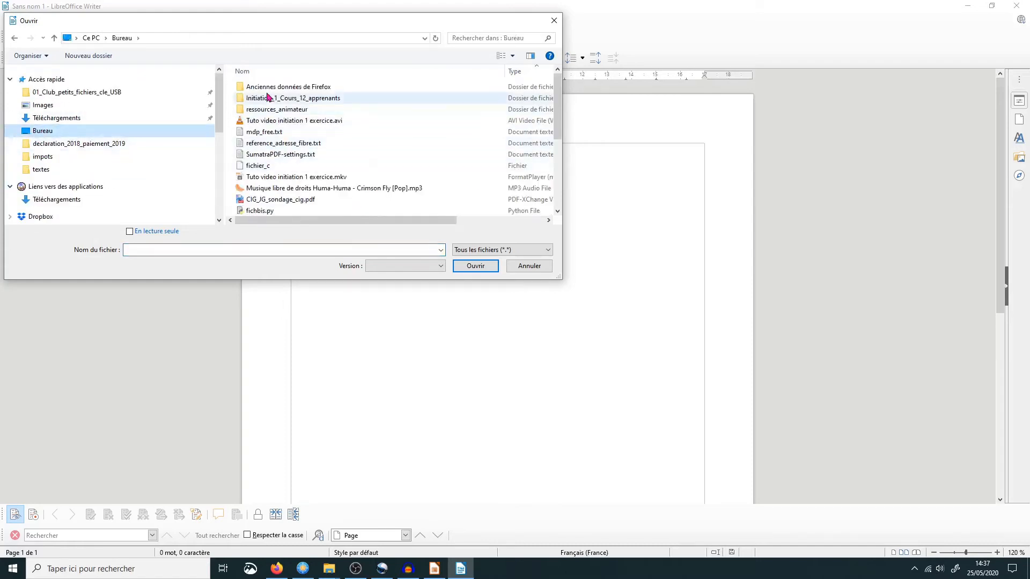
pyautogui.doubleClick(277, 110)
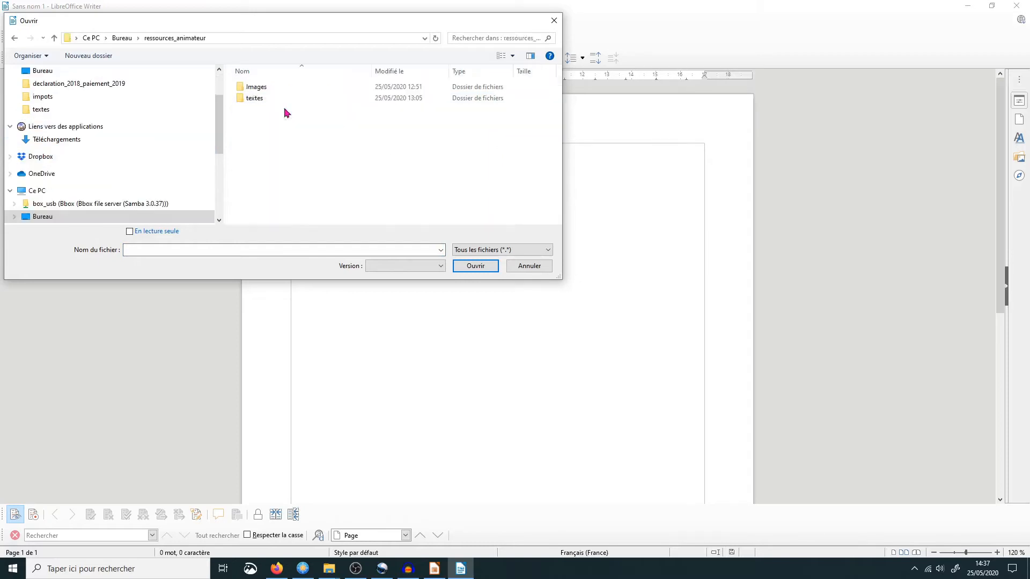
pyautogui.doubleClick(255, 98)
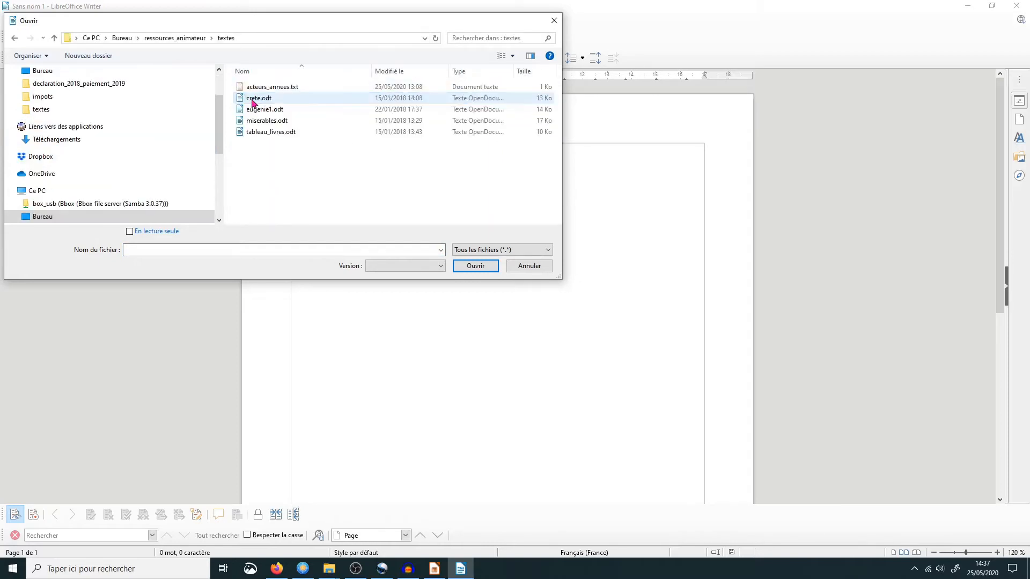
pyautogui.doubleClick(267, 121)
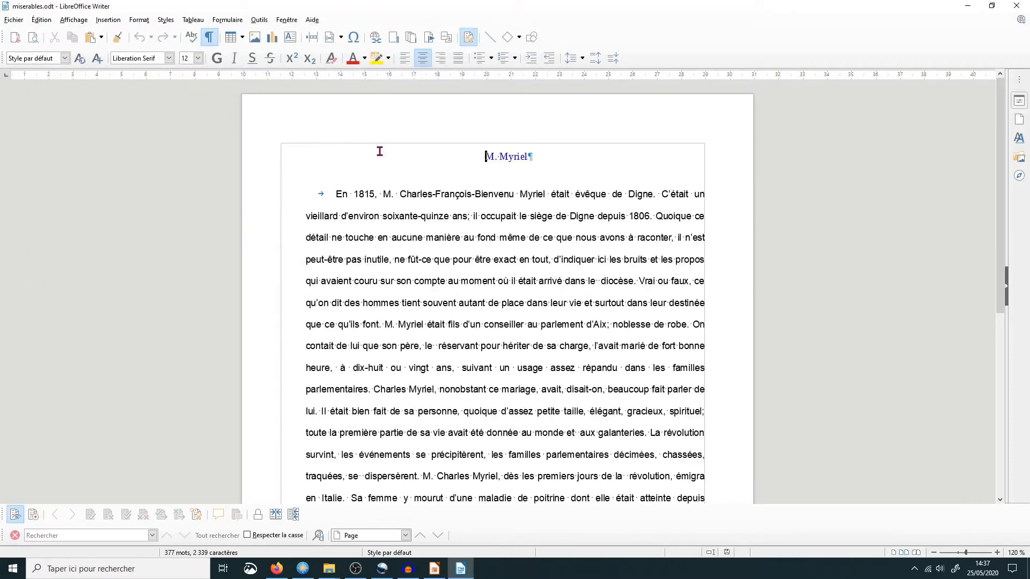
# Insert a page break after the paragraph ending "il était prêtre." so the "En 1804" paragraph starts on a new page.
pyautogui.scroll(-10, 373, 180)
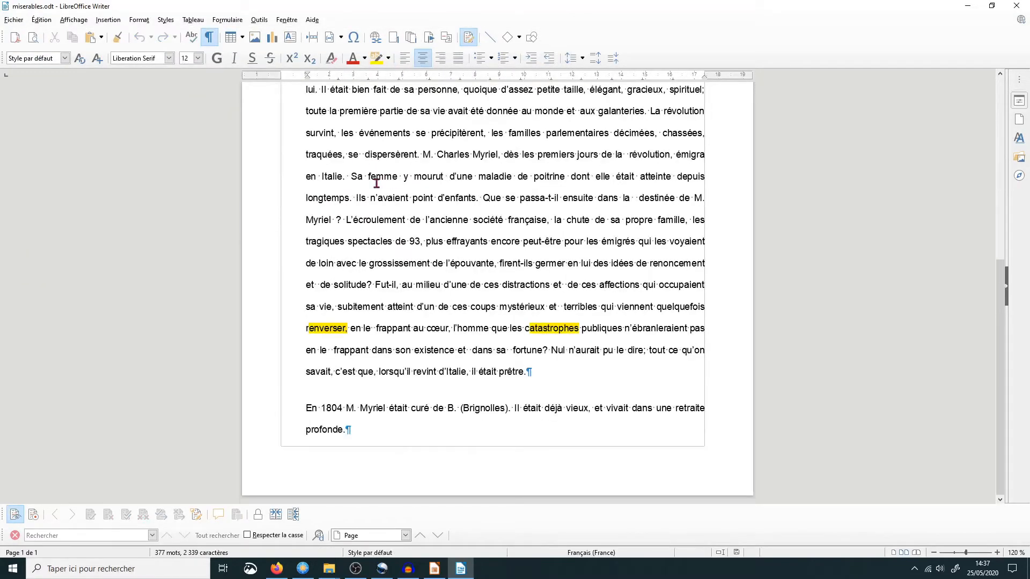
pyautogui.scroll(10, 376, 183)
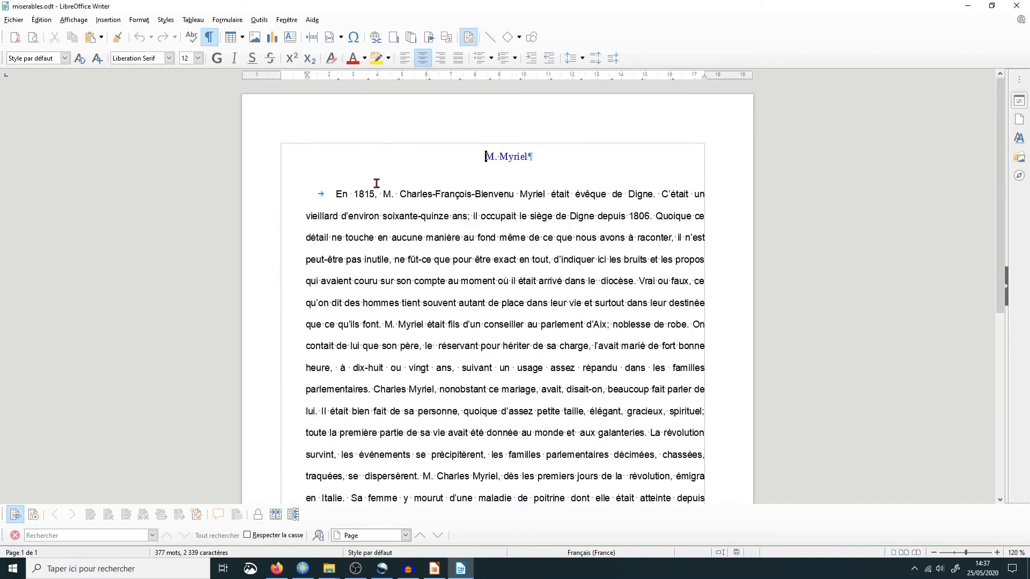
pyautogui.scroll(-10, 377, 183)
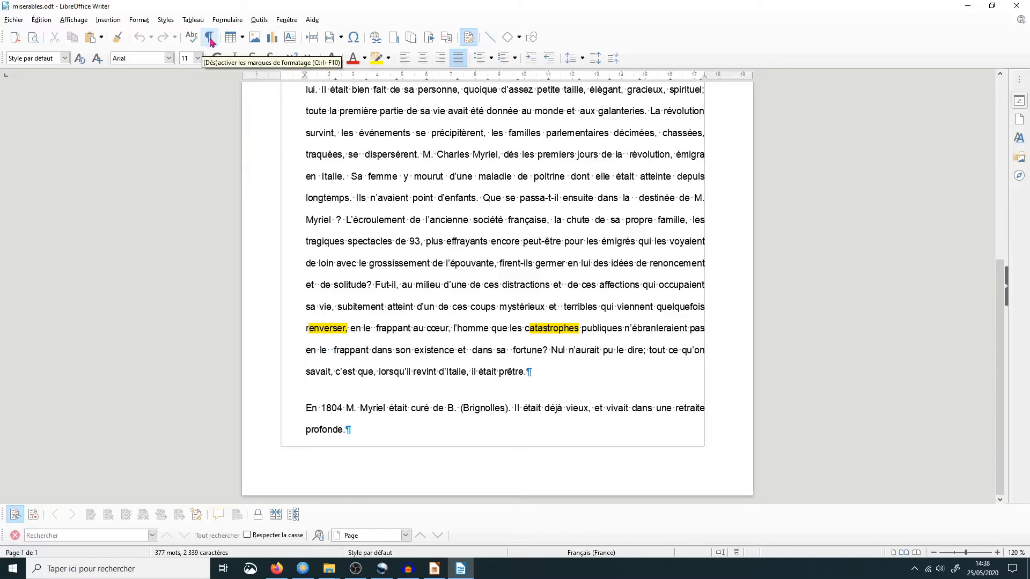
pyautogui.scroll(3, 583, 365)
pyautogui.scroll(3, 583, 365)
pyautogui.scroll(-3, 584, 365)
pyautogui.scroll(-3, 583, 486)
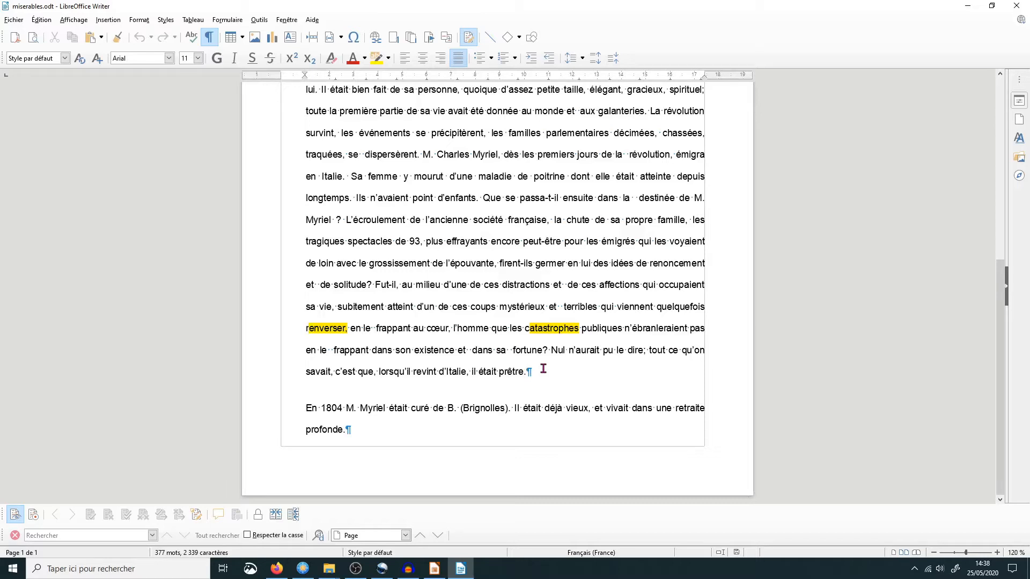
pyautogui.hotkey('ctrl', 'Return')
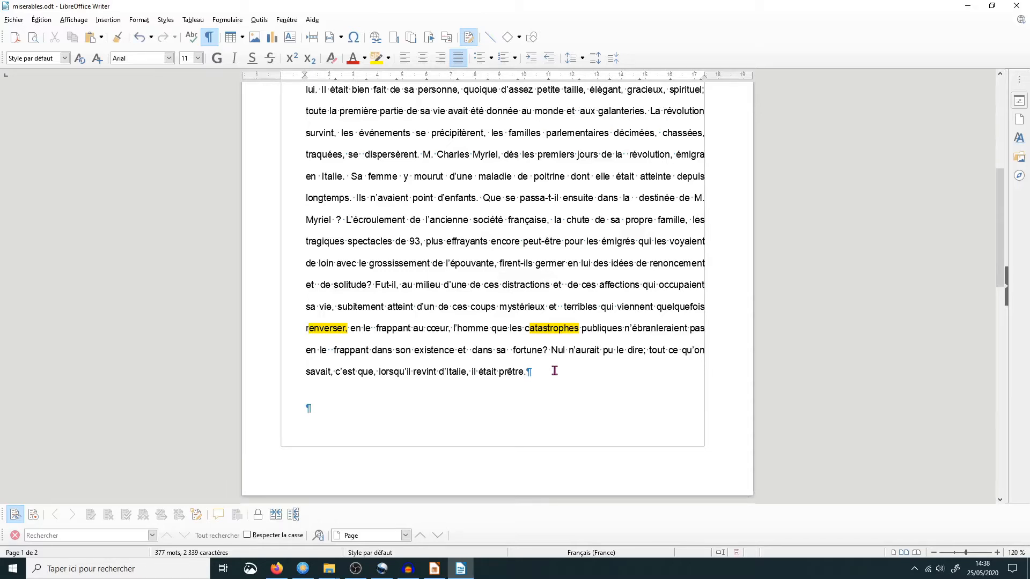
pyautogui.scroll(-3, 506, 418)
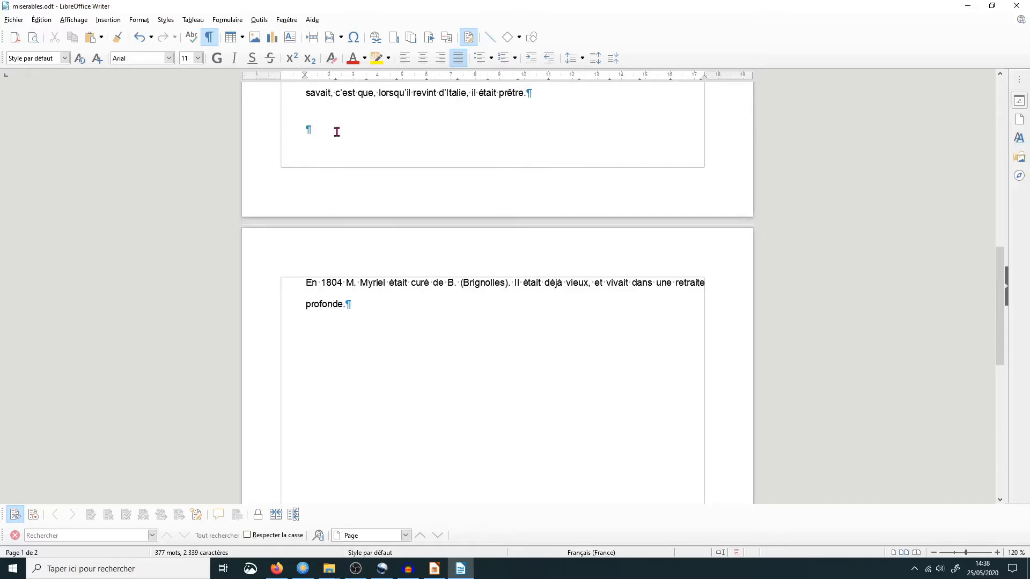
pyautogui.click(109, 22)
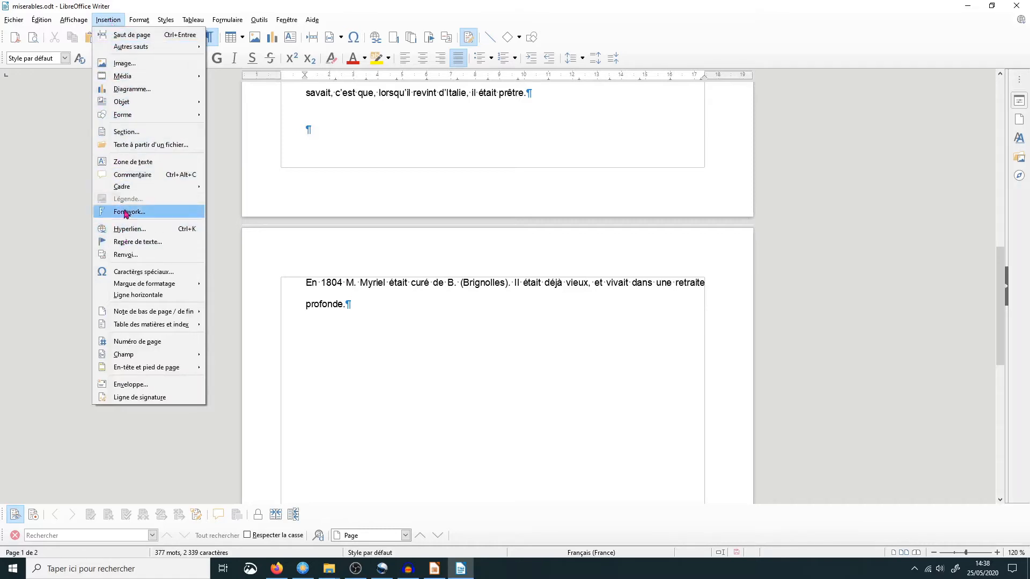
pyautogui.click(125, 64)
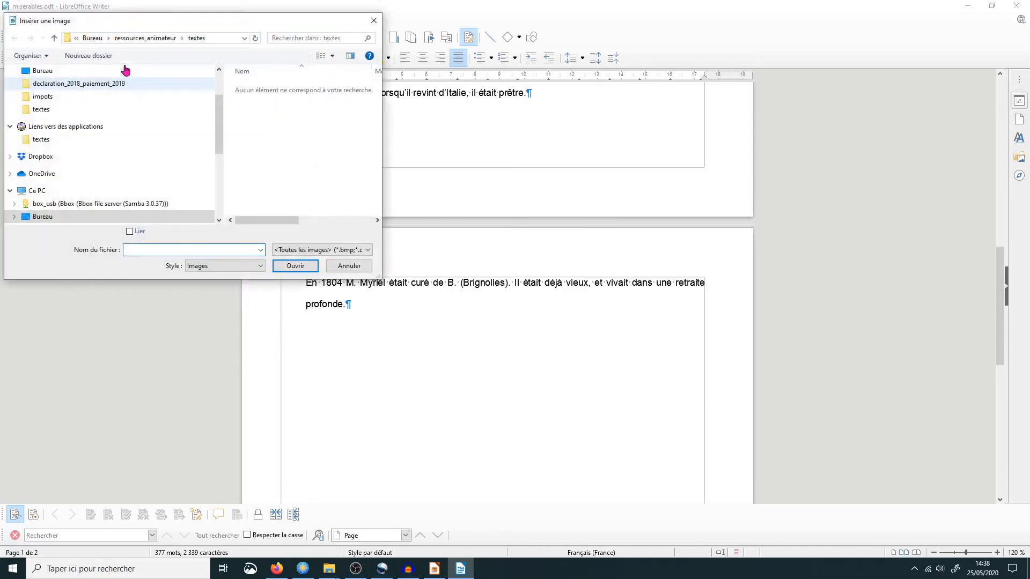
pyautogui.click(161, 40)
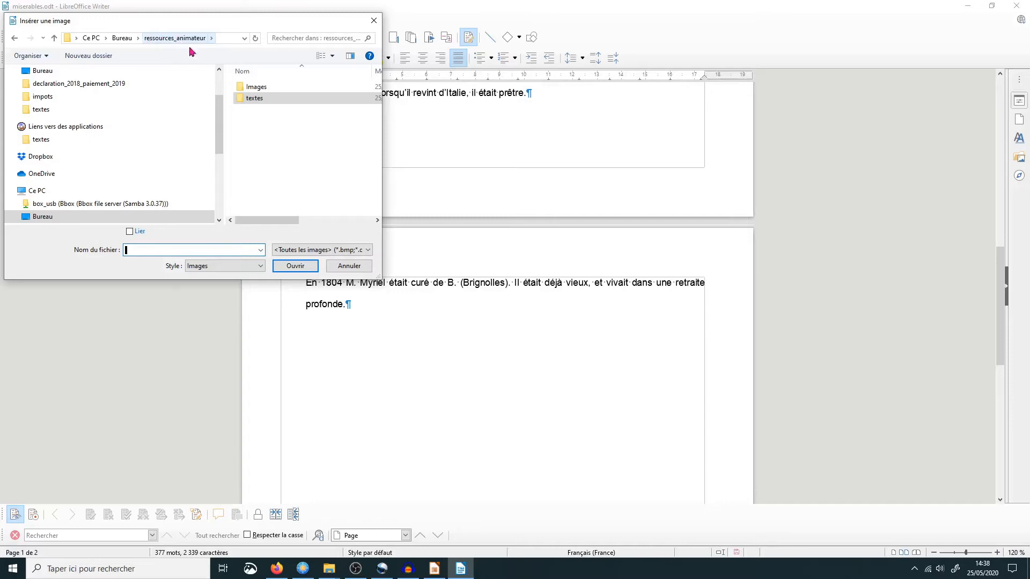
pyautogui.click(254, 88)
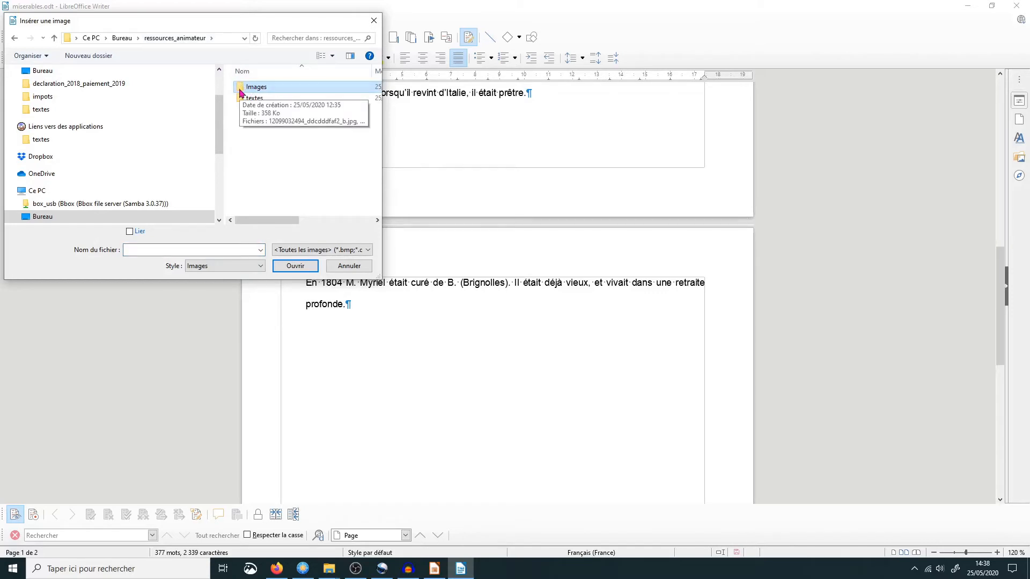
pyautogui.doubleClick(240, 92)
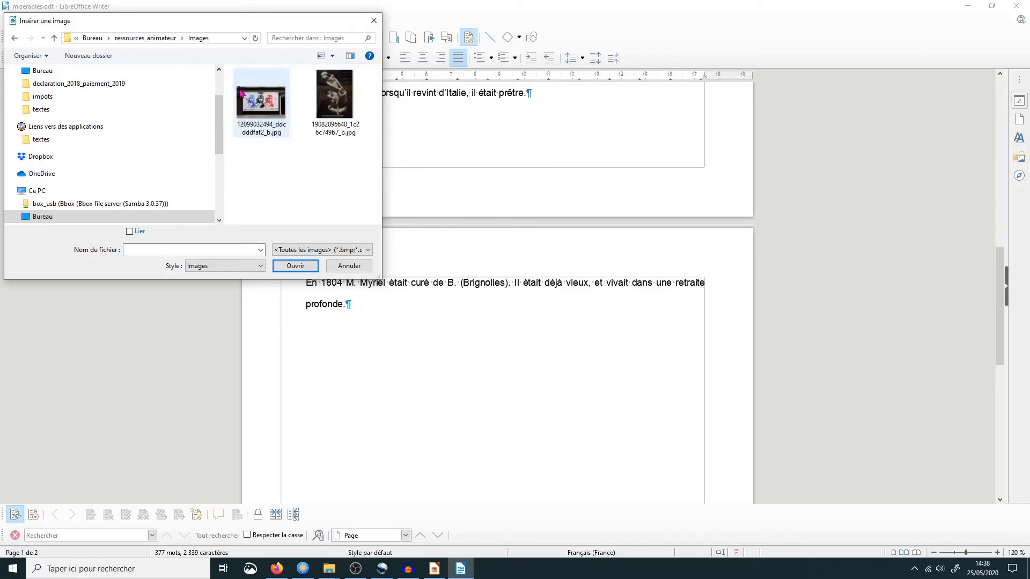
pyautogui.moveTo(381, 274); pyautogui.dragTo(621, 288)
pyautogui.click(267, 109)
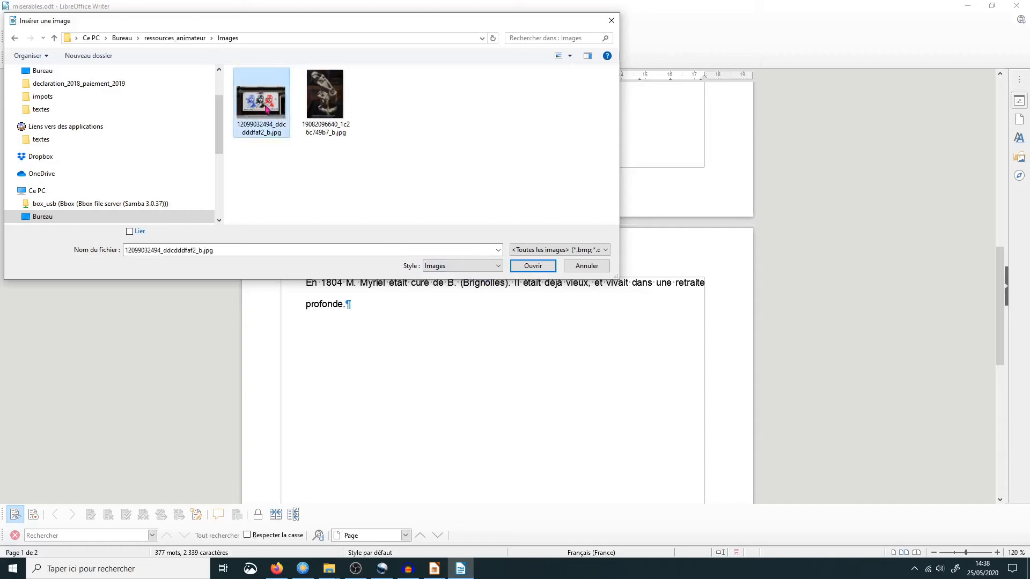
pyautogui.click(548, 267)
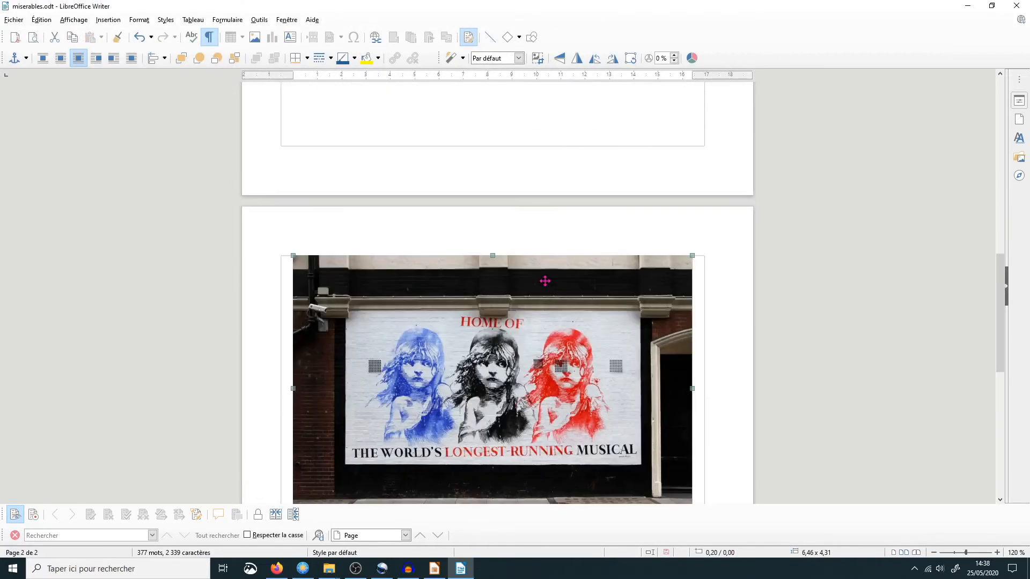
# Shrink the inserted image proportionally to about 3.79 × 2.53, undoing a trial squash of its height along the way.
pyautogui.scroll(-3, 542, 281)
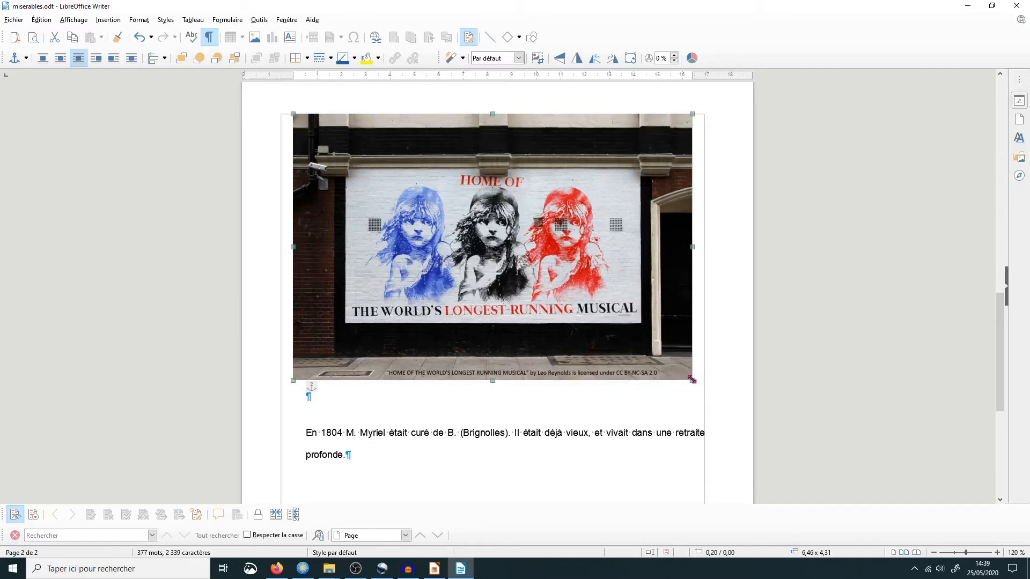
pyautogui.moveTo(692, 379); pyautogui.dragTo(600, 318)
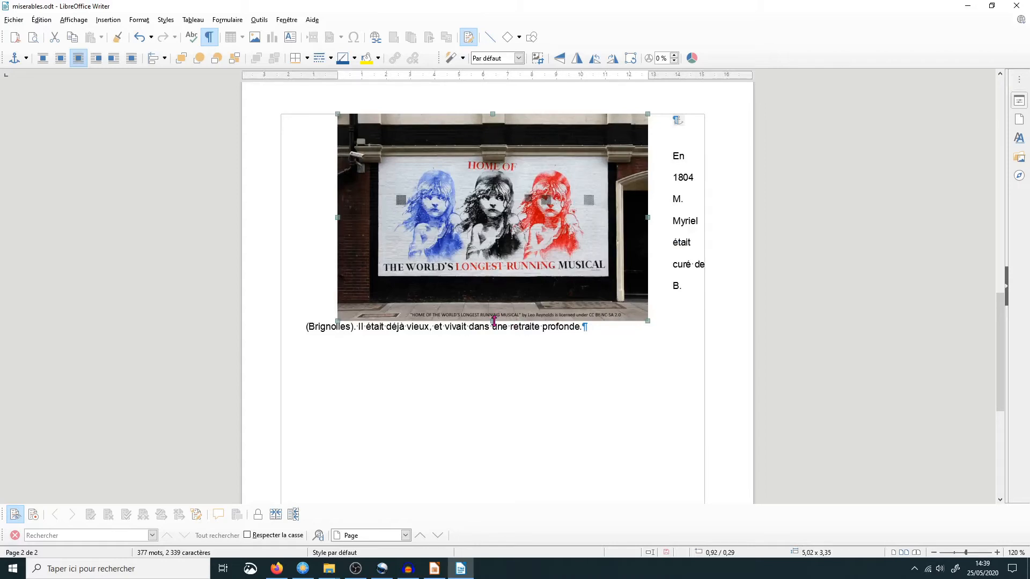
pyautogui.moveTo(494, 321); pyautogui.dragTo(508, 206)
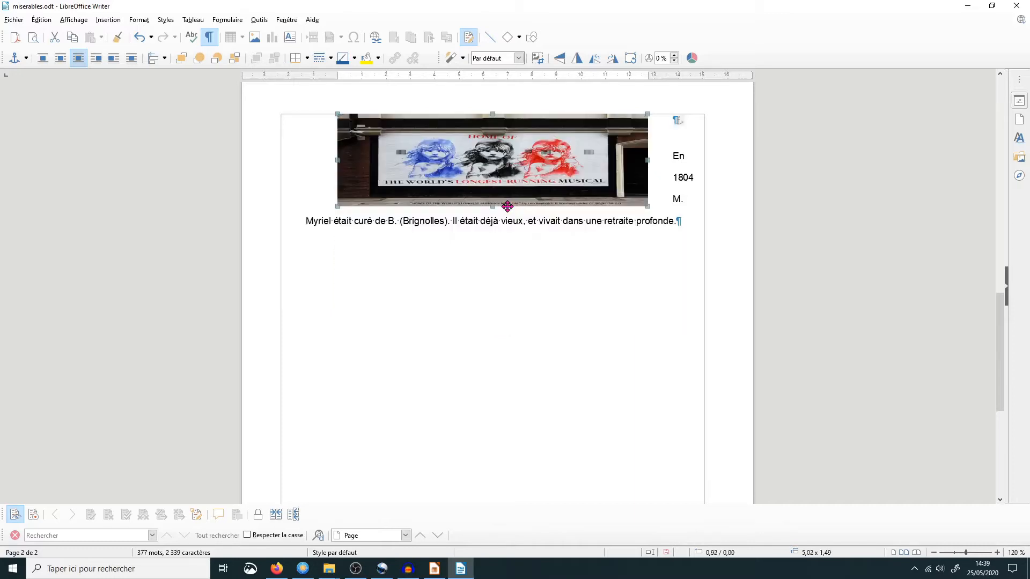
pyautogui.click(142, 43)
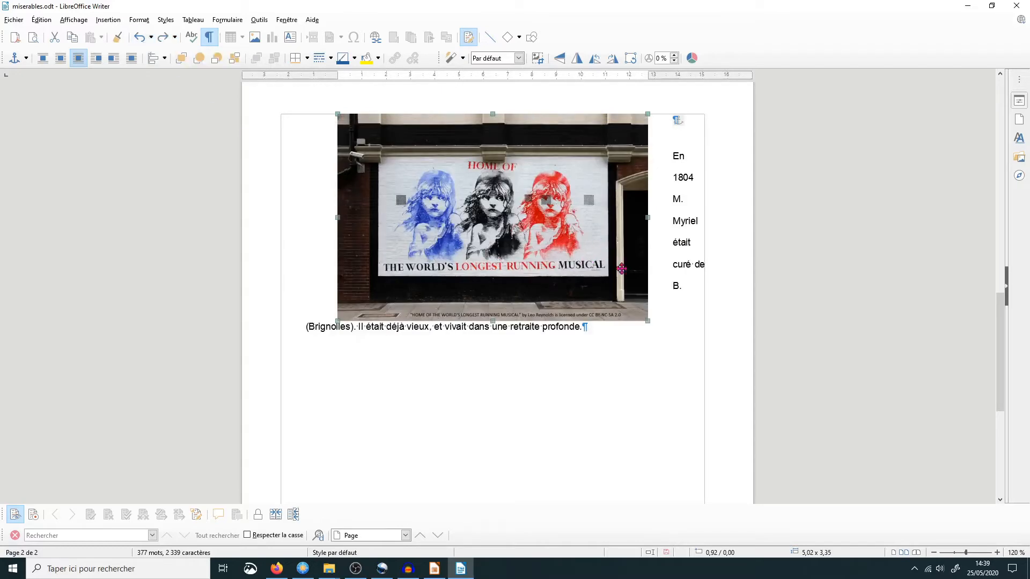
pyautogui.moveTo(647, 322); pyautogui.dragTo(572, 271)
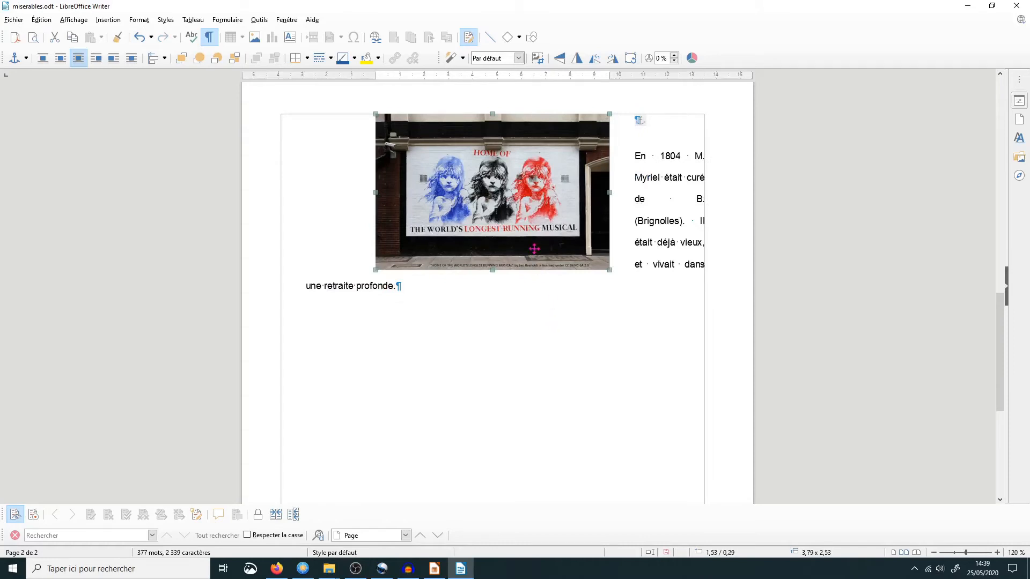
# Set the image's text wrap to "Pas d'adaptation" so no text runs beside it.
pyautogui.scroll(5, 539, 289)
pyautogui.scroll(-5, 542, 308)
pyautogui.rightClick(458, 173)
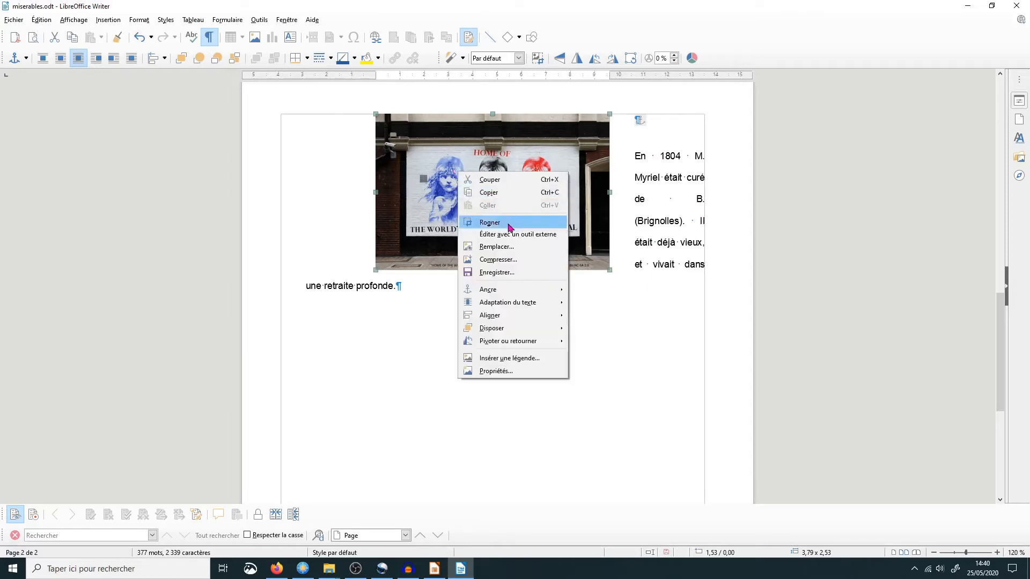
pyautogui.moveTo(518, 303)
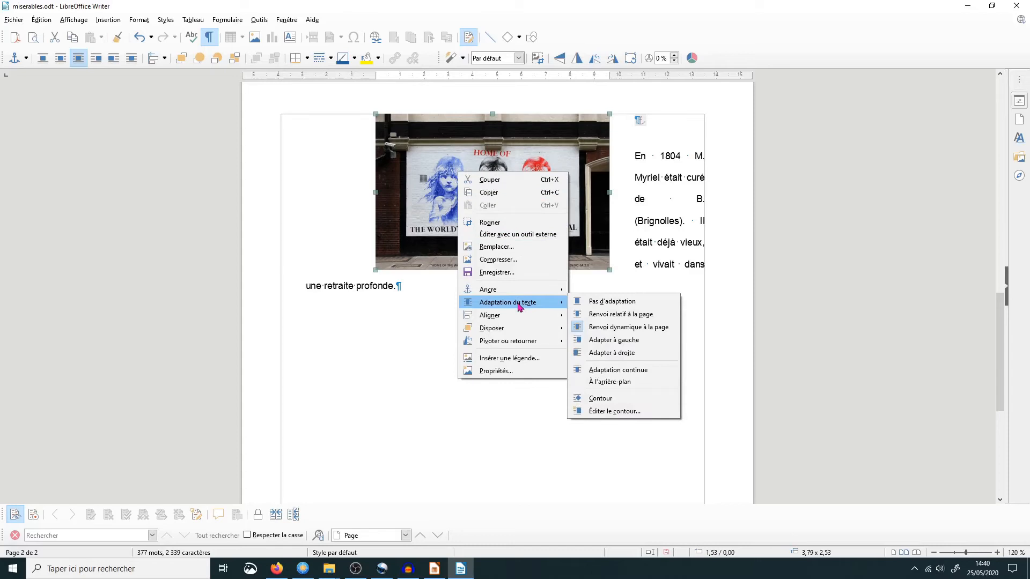
pyautogui.click(595, 302)
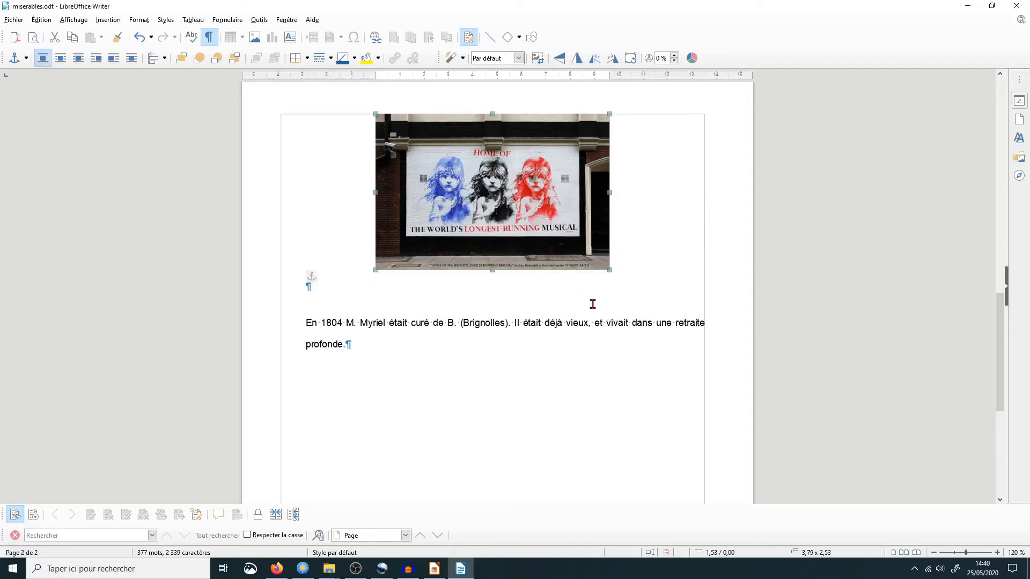
# Set the poster image's text wrap to "Adapter à gauche".
pyautogui.scroll(8, 569, 290)
pyautogui.scroll(-3, 553, 281)
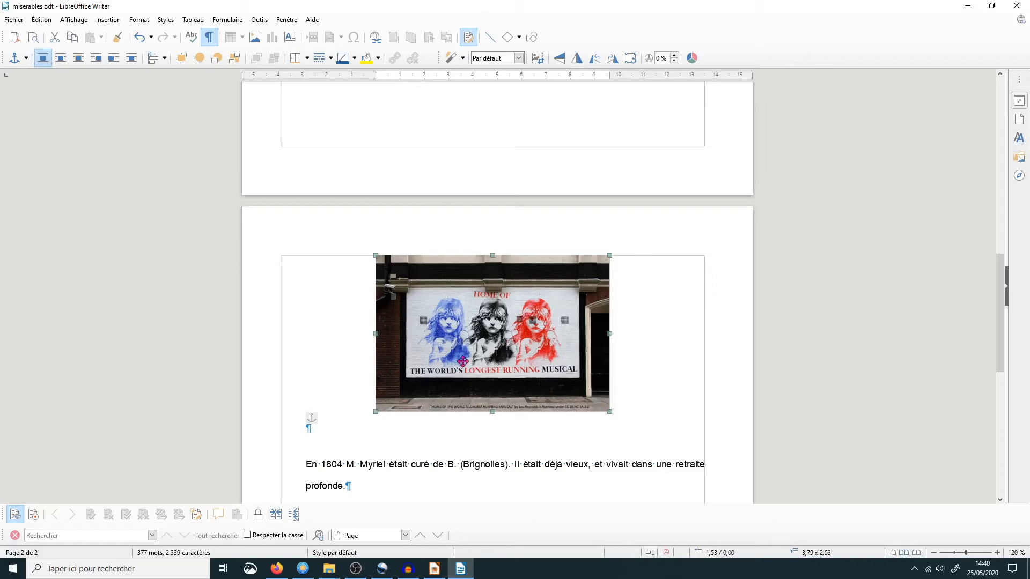
pyautogui.rightClick(463, 361)
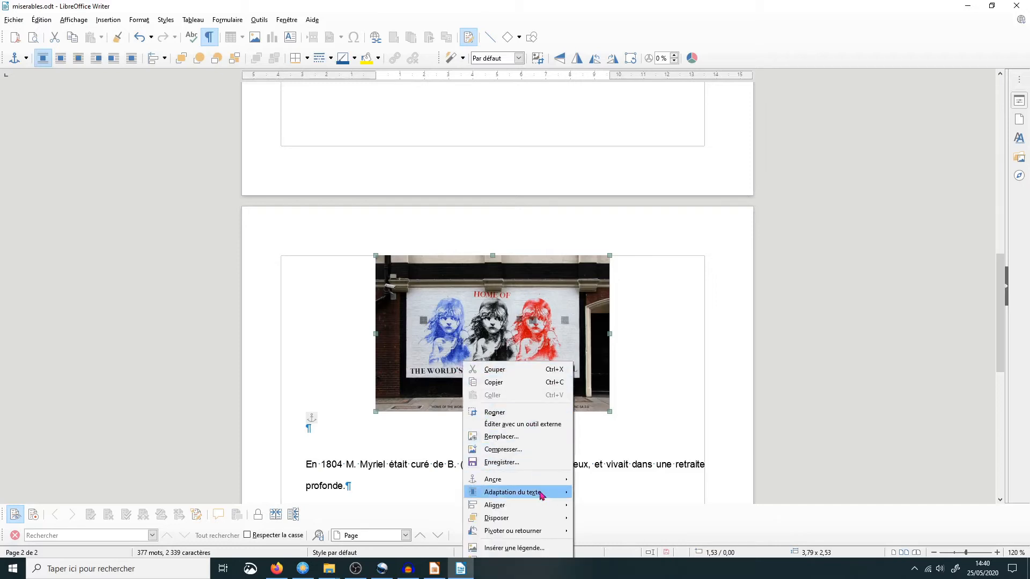
pyautogui.moveTo(541, 494)
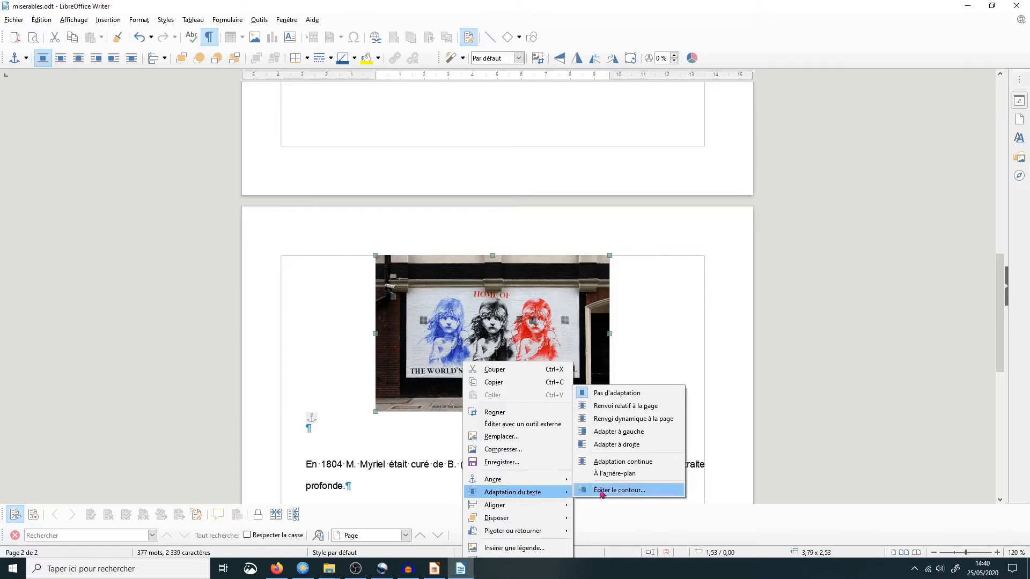
pyautogui.click(640, 433)
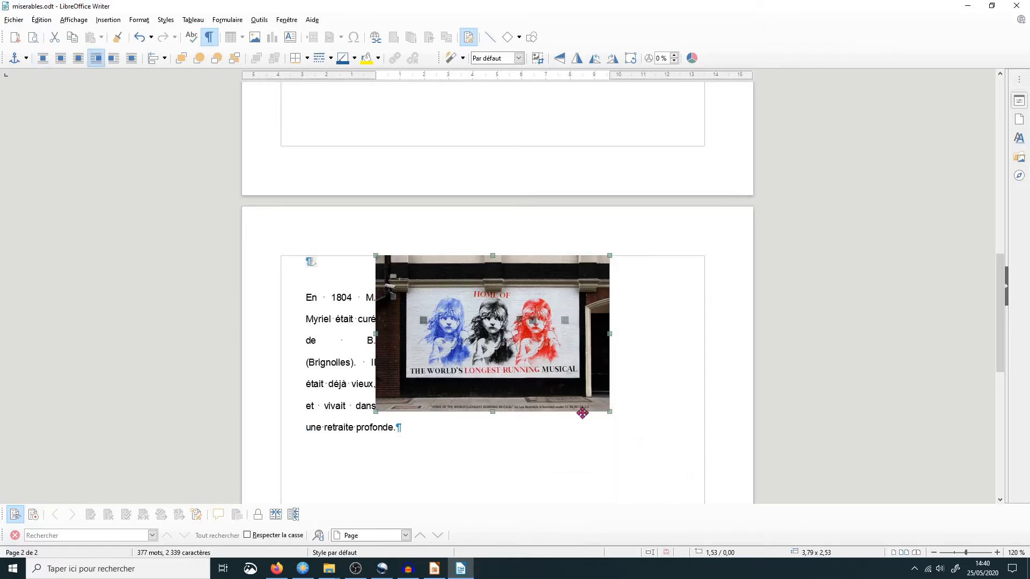
# Change the poster image's text wrap to "Renvoi relatif à la page" so the text runs on both sides.
pyautogui.rightClick(473, 338)
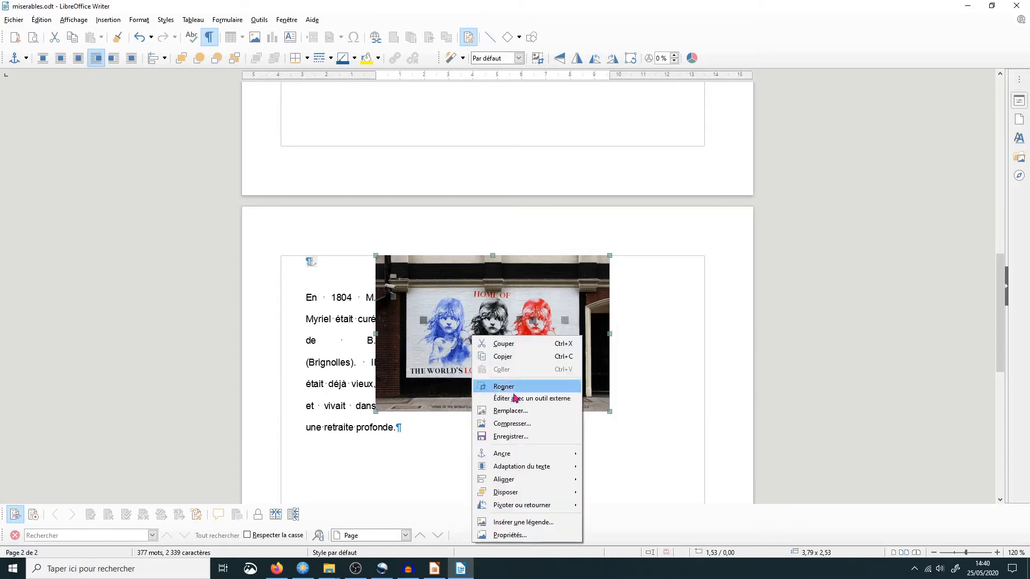
pyautogui.moveTo(537, 482)
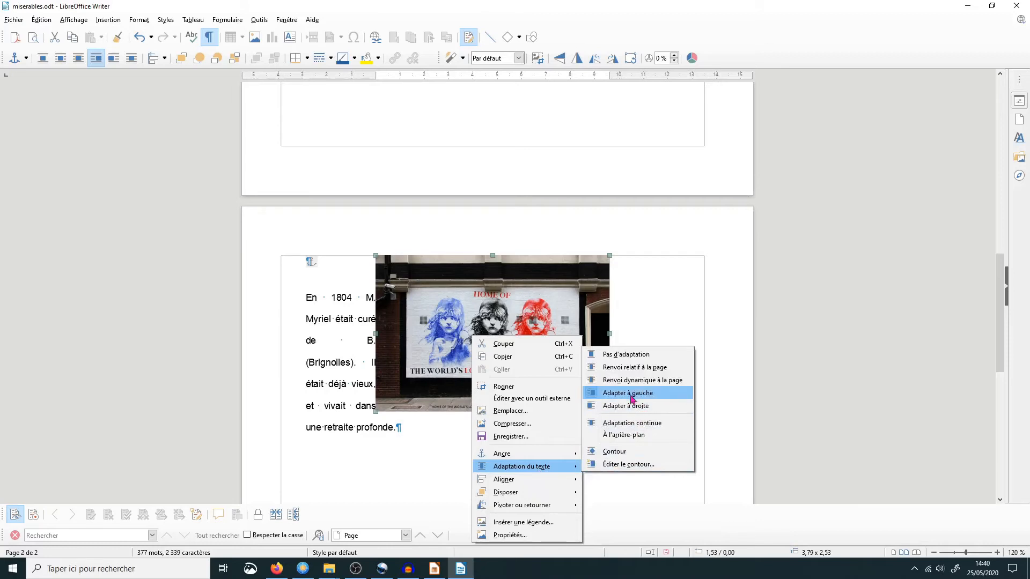
pyautogui.click(621, 370)
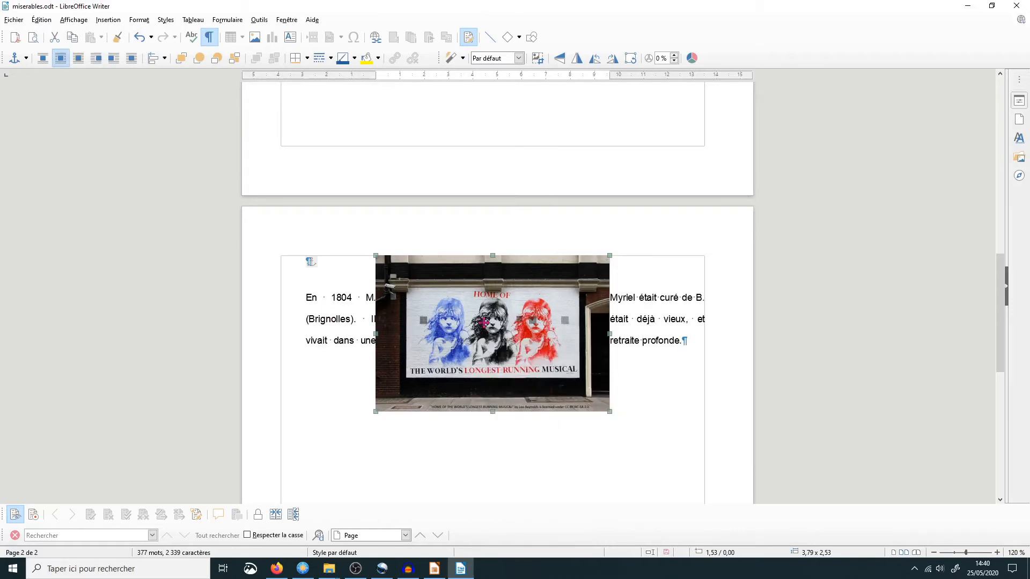
# Return the poster image's text wrap to "Pas d'adaptation".
pyautogui.rightClick(546, 320)
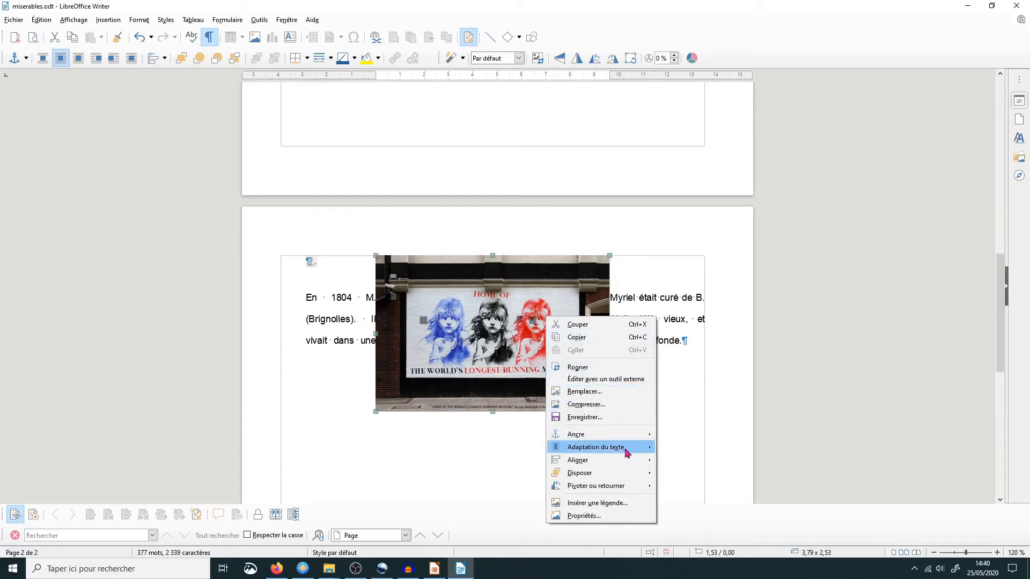
pyautogui.moveTo(630, 453)
pyautogui.click(682, 447)
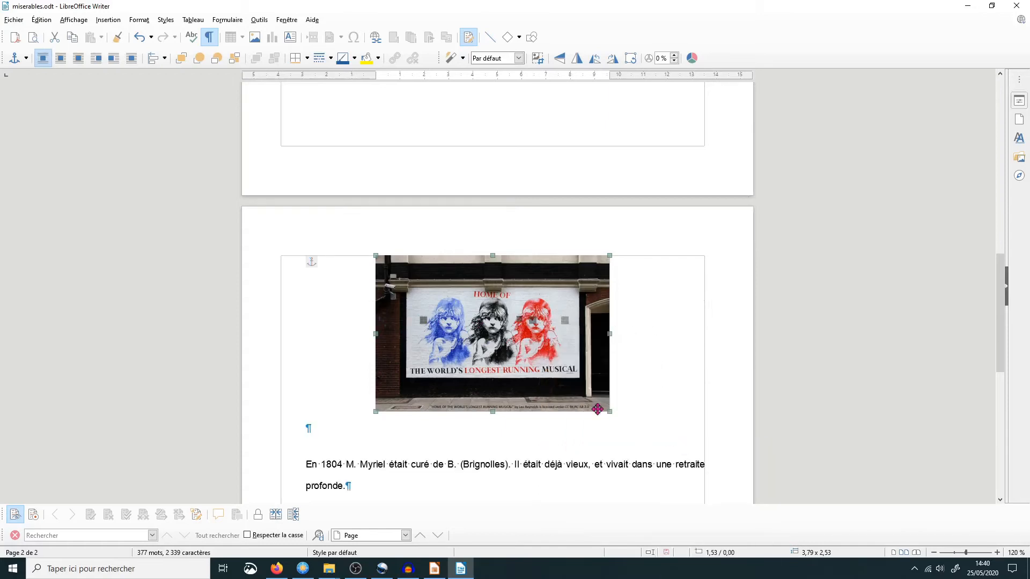
# Delete the empty paragraph between the poster image and the "En 1804" paragraph.
pyautogui.scroll(5, 597, 409)
pyautogui.scroll(3, 597, 409)
pyautogui.scroll(-7, 598, 409)
pyautogui.click(327, 432)
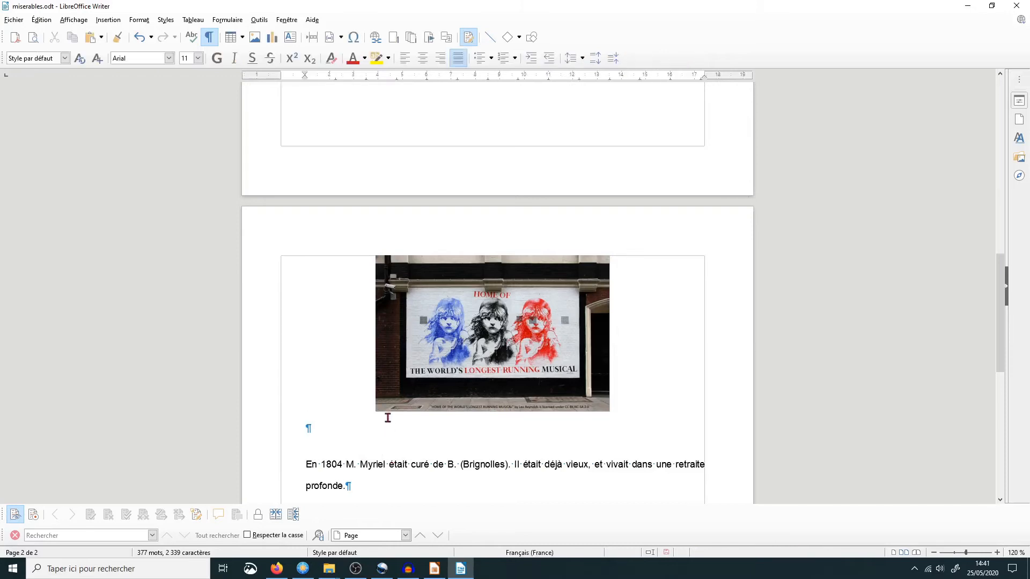
pyautogui.press('Delete')
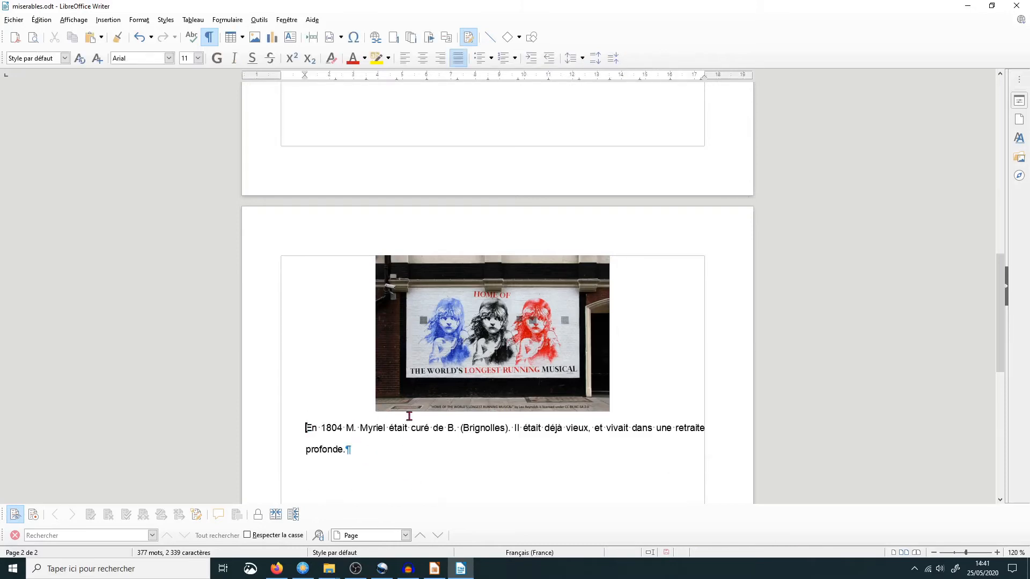
# Split the long paragraph before "Sa femme y mourut" and add an empty paragraph between the two parts.
pyautogui.scroll(5, 431, 429)
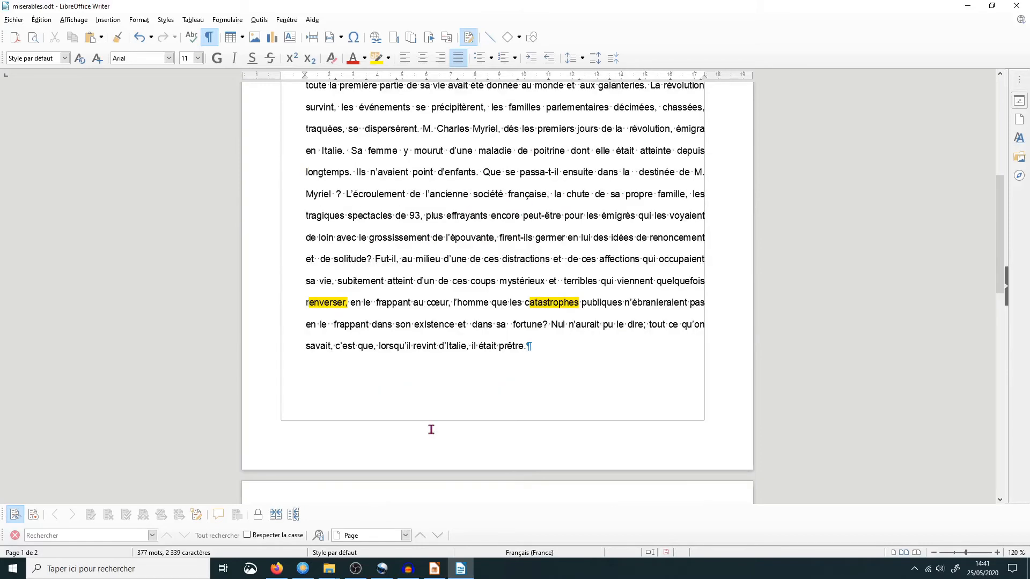
pyautogui.scroll(3, 431, 429)
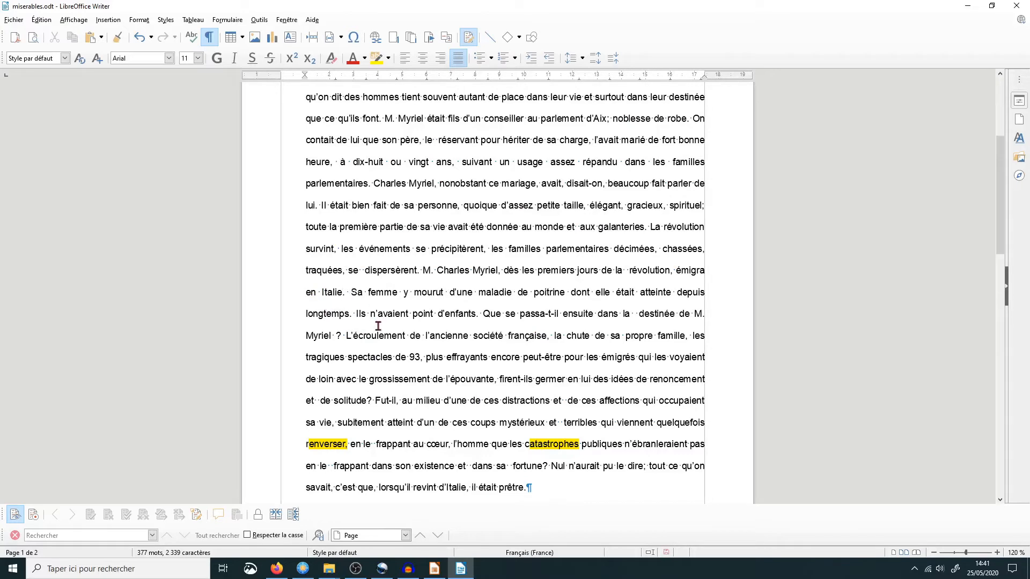
pyautogui.press('Return')
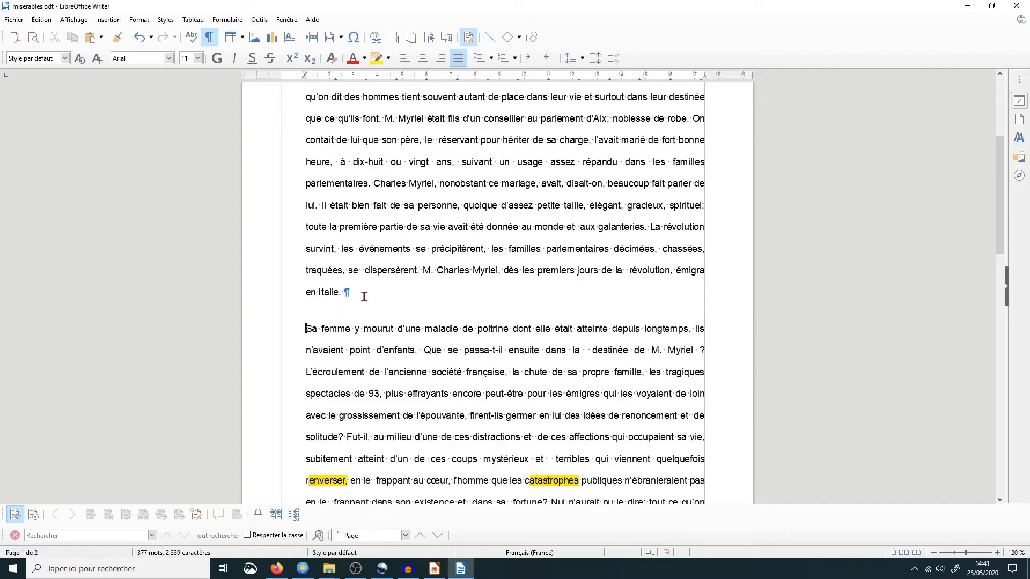
pyautogui.press('Return')
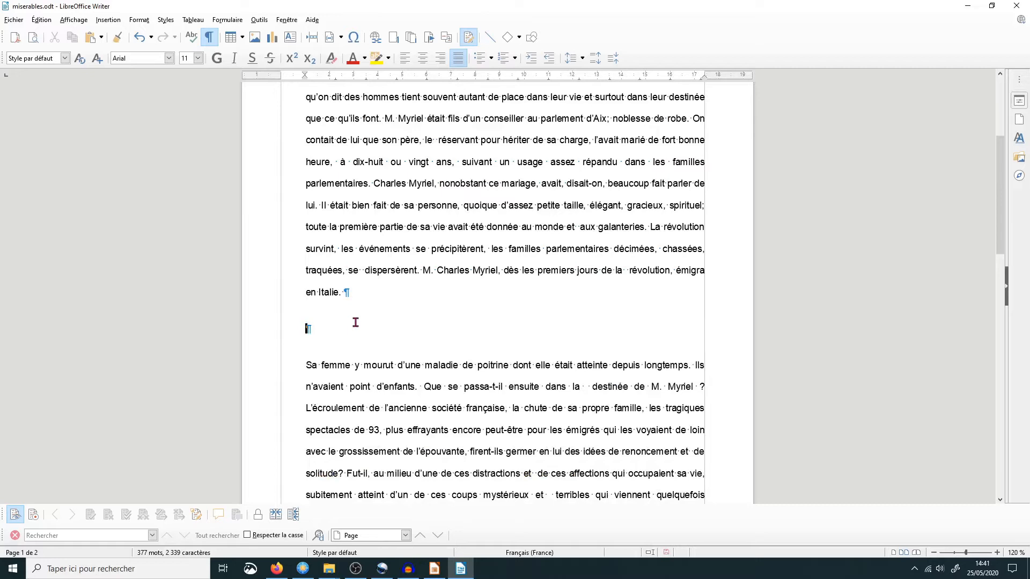
pyautogui.click(100, 22)
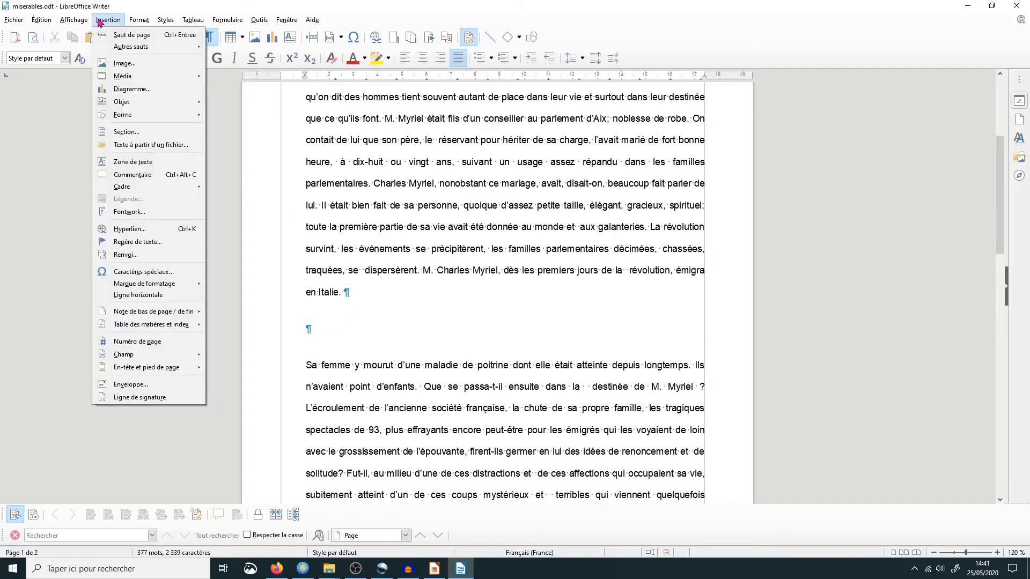
pyautogui.click(120, 63)
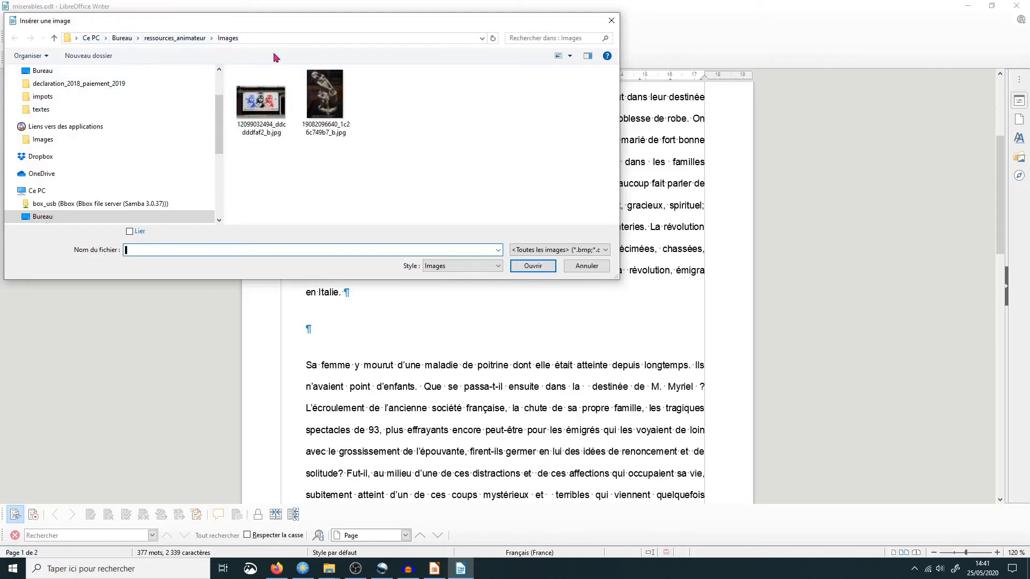
pyautogui.click(338, 106)
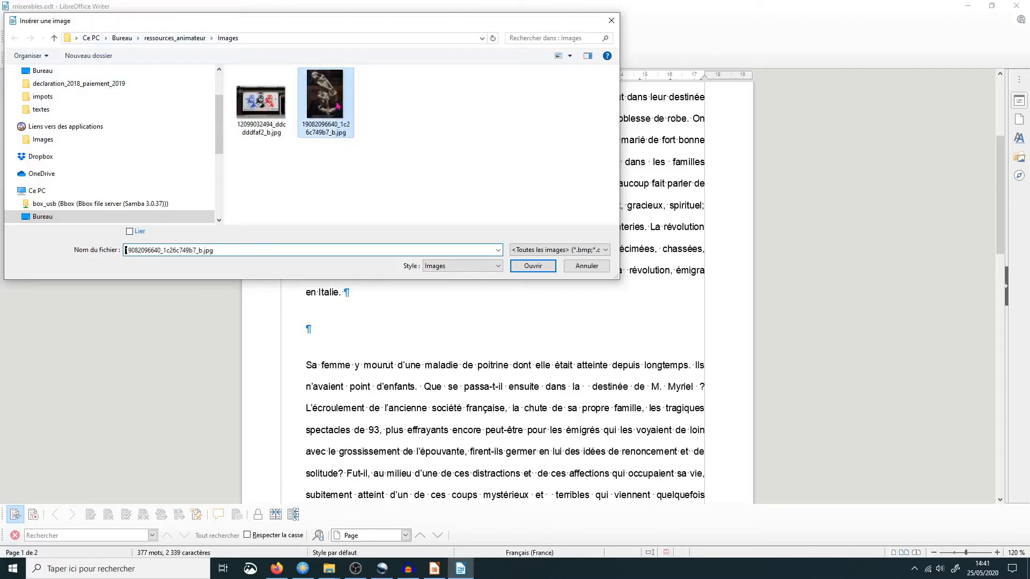
pyautogui.click(536, 269)
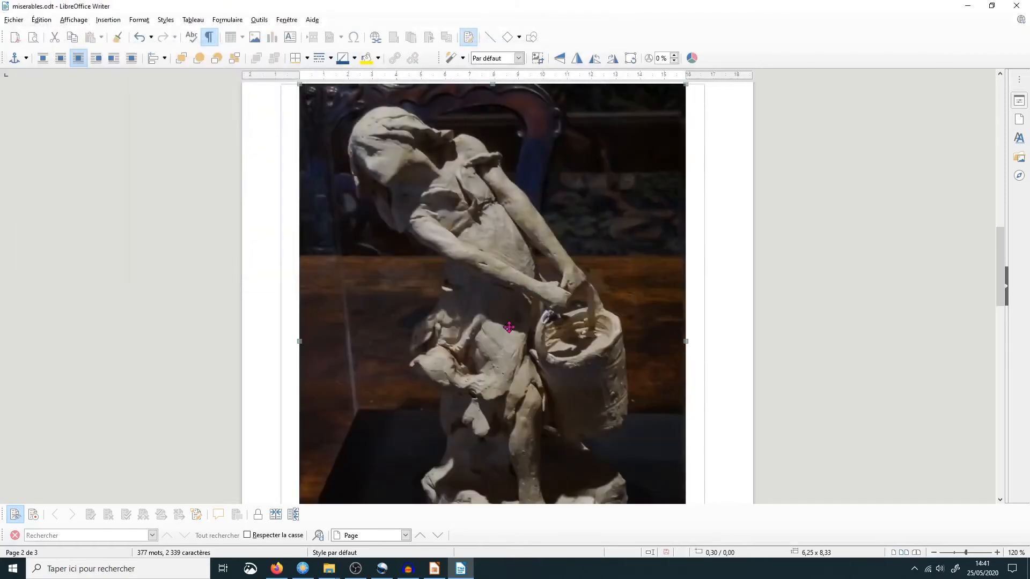
# Shrink the inserted statue image proportionally to about 1,94 × 2,58.
pyautogui.scroll(-5, 509, 327)
pyautogui.scroll(10, 509, 327)
pyautogui.scroll(-10, 509, 326)
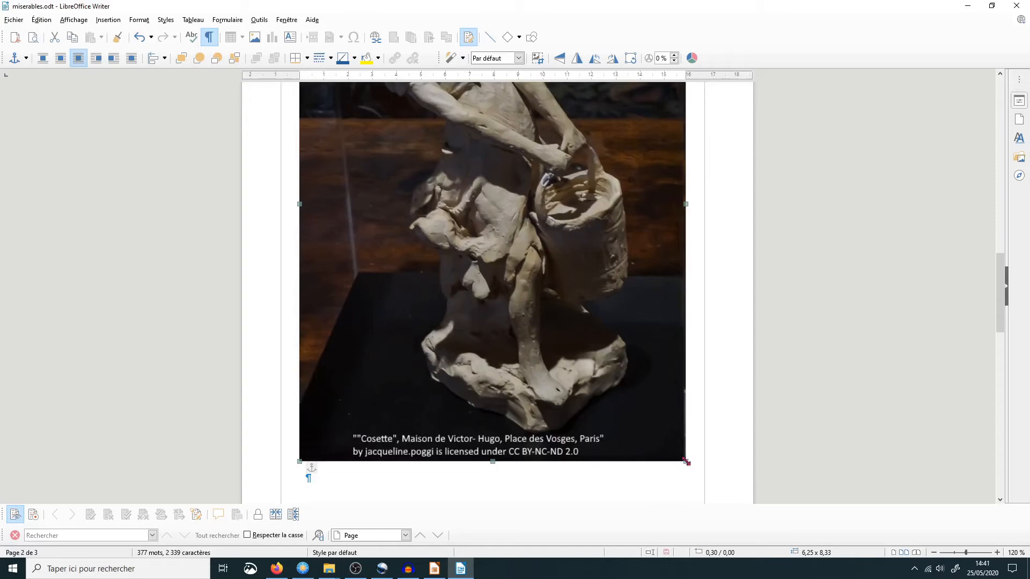
pyautogui.moveTo(686, 462); pyautogui.dragTo(396, 187)
pyautogui.scroll(12, 496, 299)
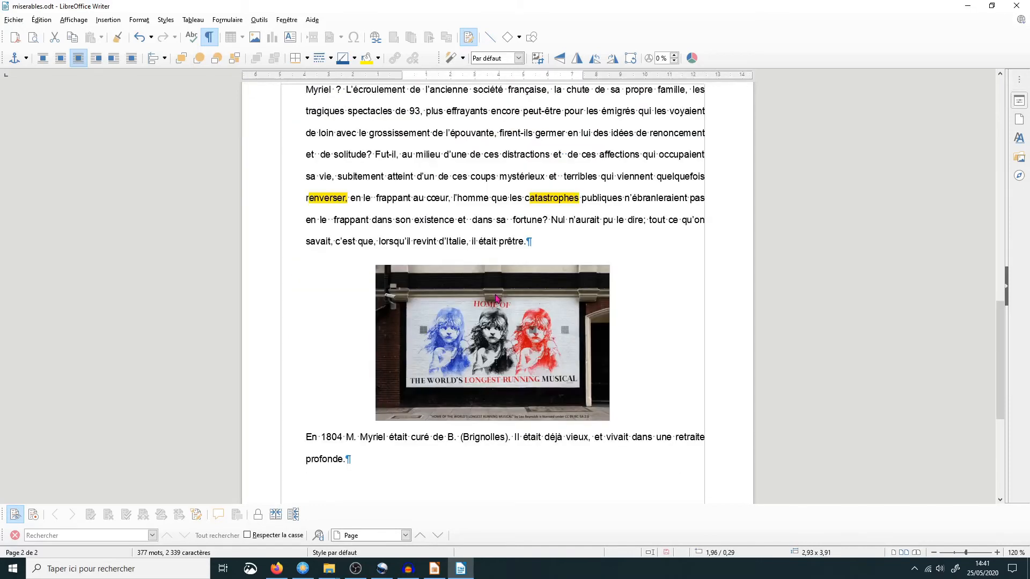
pyautogui.scroll(-10, 495, 297)
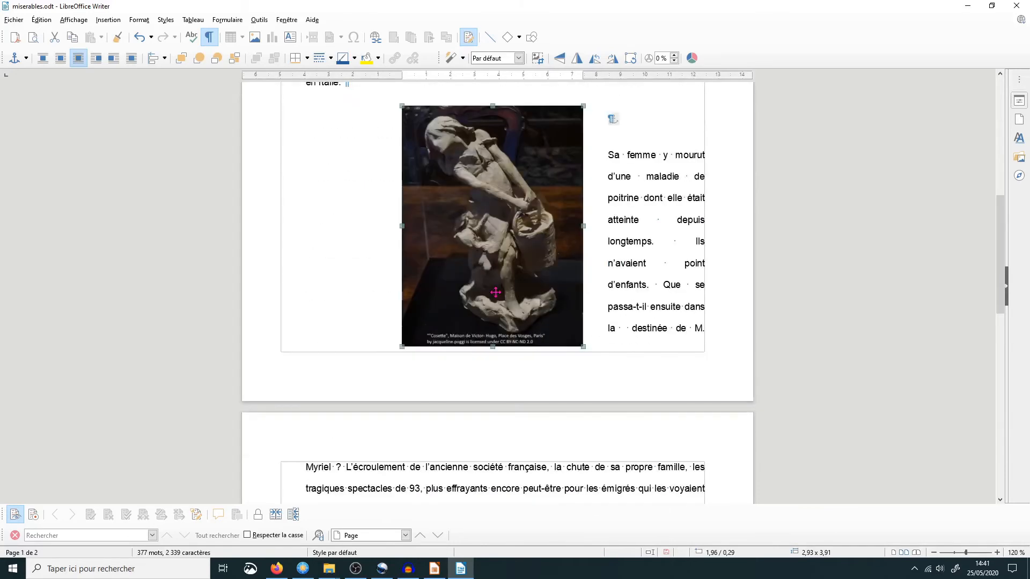
pyautogui.moveTo(401, 104); pyautogui.dragTo(463, 187)
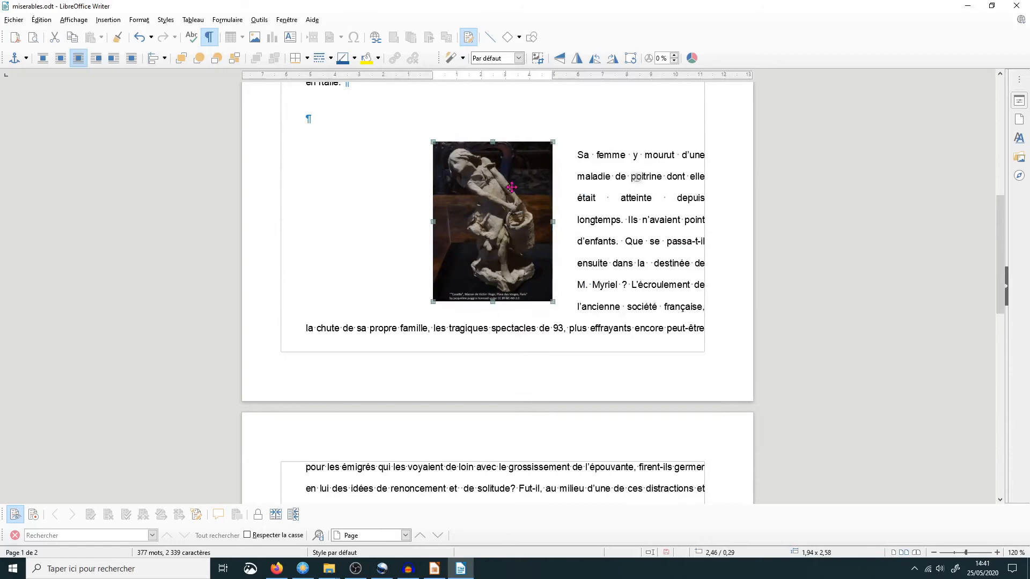
# Set the statue image's text wrap to "Pas d'adaptation" and move it to about 2,39 / 0,43, below "en Italie.".
pyautogui.rightClick(511, 187)
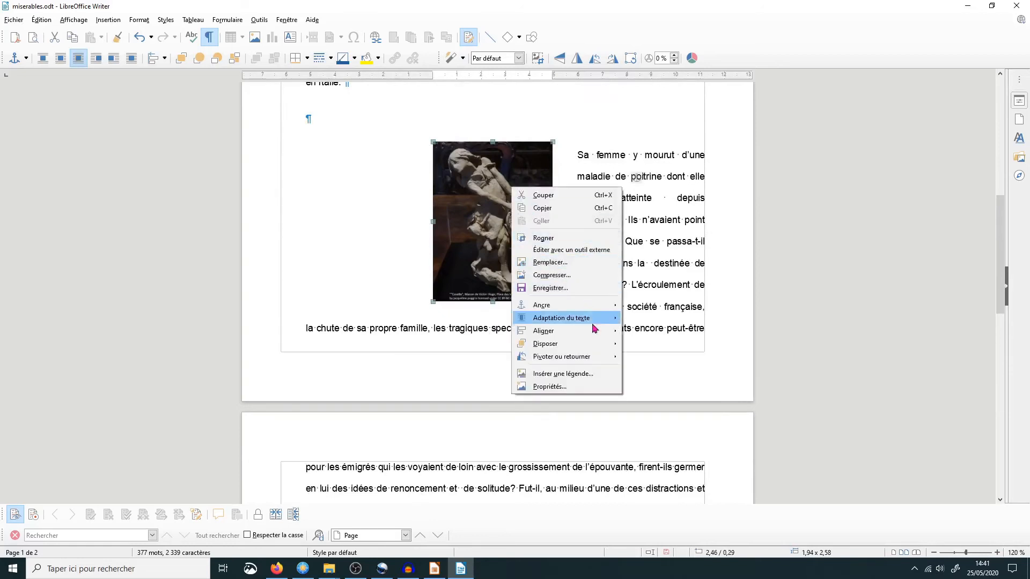
pyautogui.moveTo(602, 320)
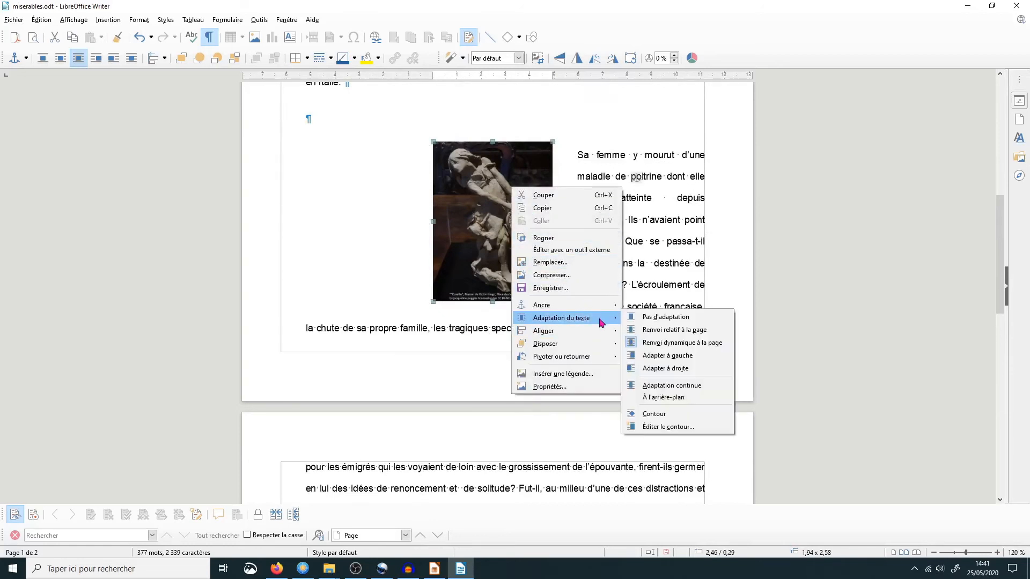
pyautogui.click(659, 324)
pyautogui.scroll(3, 569, 296)
pyautogui.moveTo(525, 333); pyautogui.dragTo(520, 306)
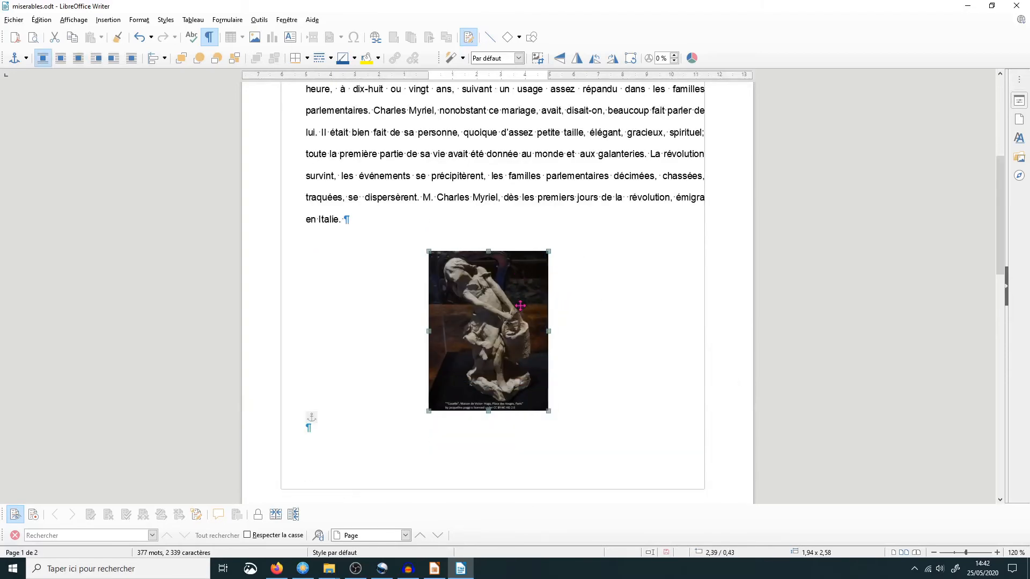
pyautogui.scroll(-5, 520, 305)
pyautogui.scroll(5, 521, 305)
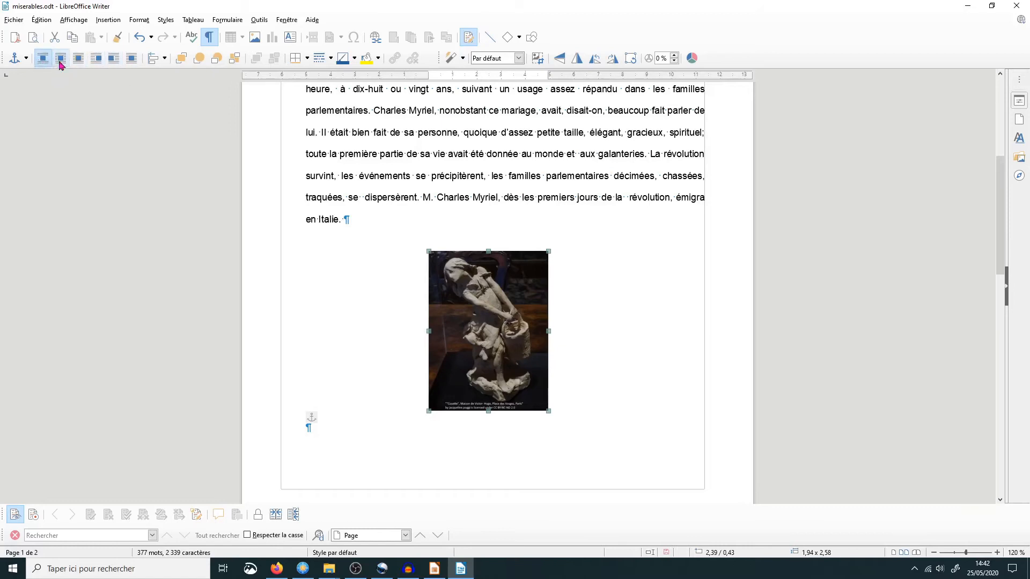
# Set the statue image's wrap to "Adaptation continue" and move it over the text to about 2,95 / 0,34.
pyautogui.click(132, 58)
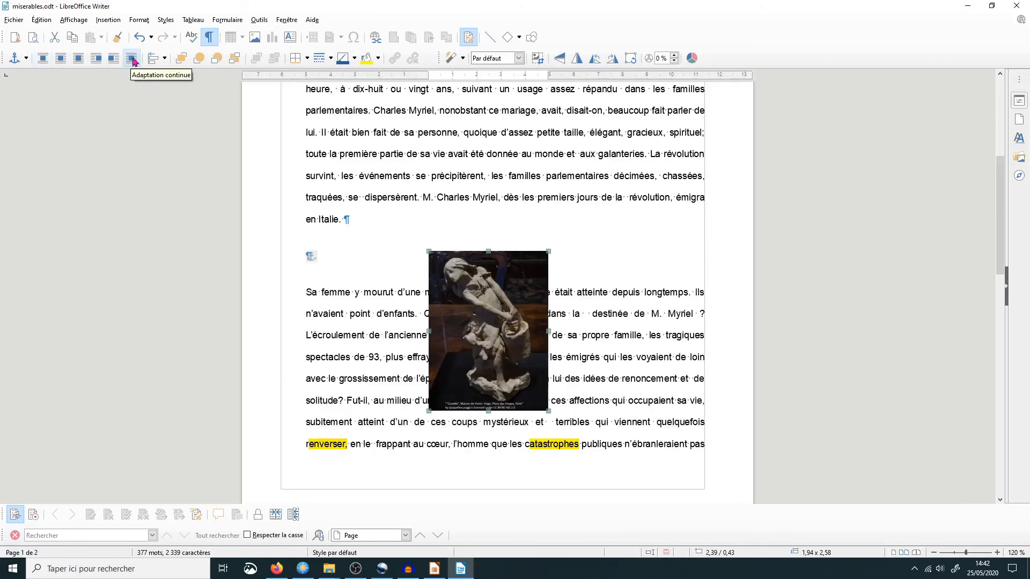
pyautogui.moveTo(494, 276); pyautogui.dragTo(497, 250)
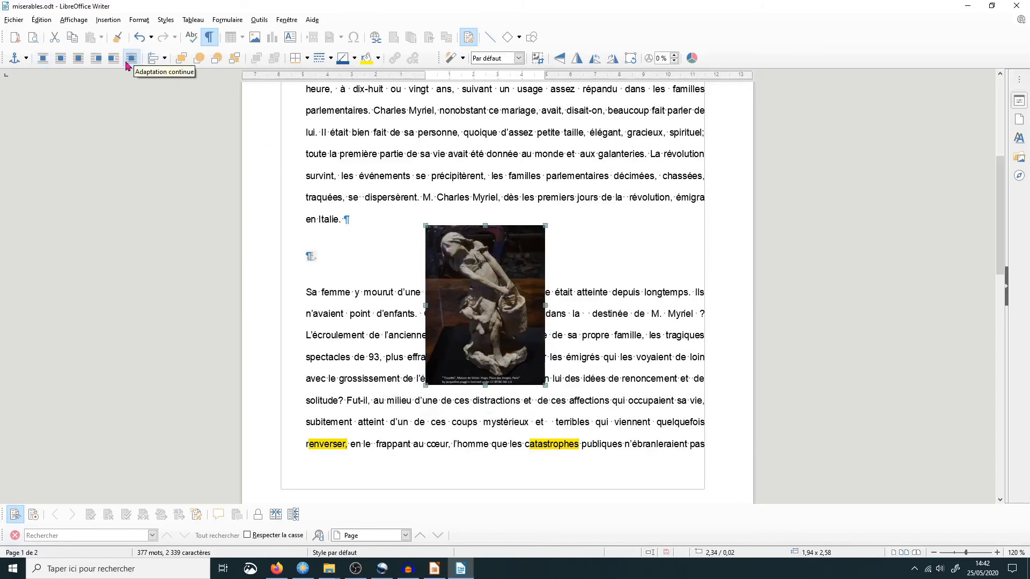
pyautogui.moveTo(514, 271); pyautogui.dragTo(505, 170)
pyautogui.moveTo(488, 208); pyautogui.dragTo(536, 326)
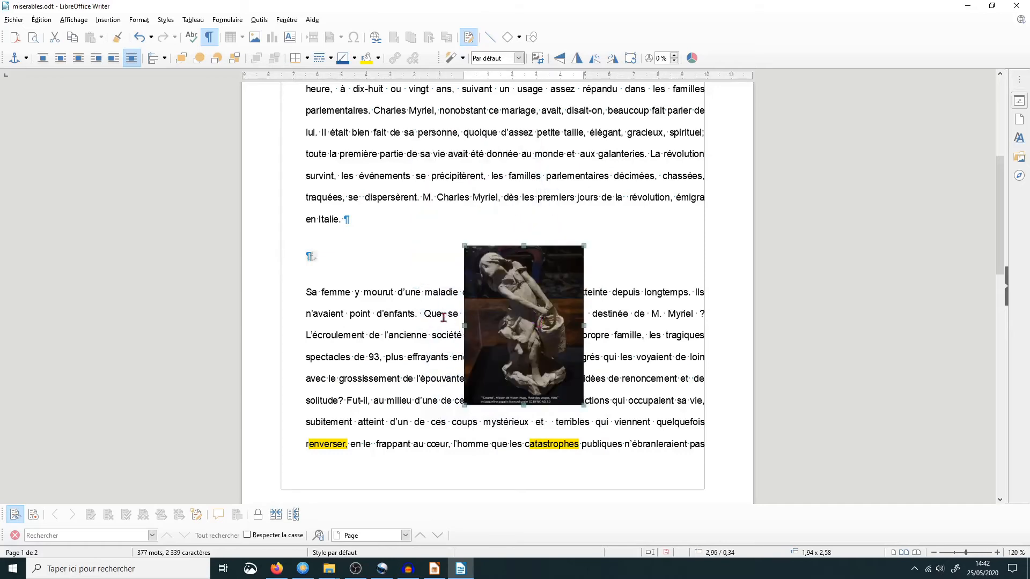
# Set the statue image's wrap to "Renvoi dynamique à la page" and move it up to about 2,65 / 4,68.
pyautogui.click(78, 60)
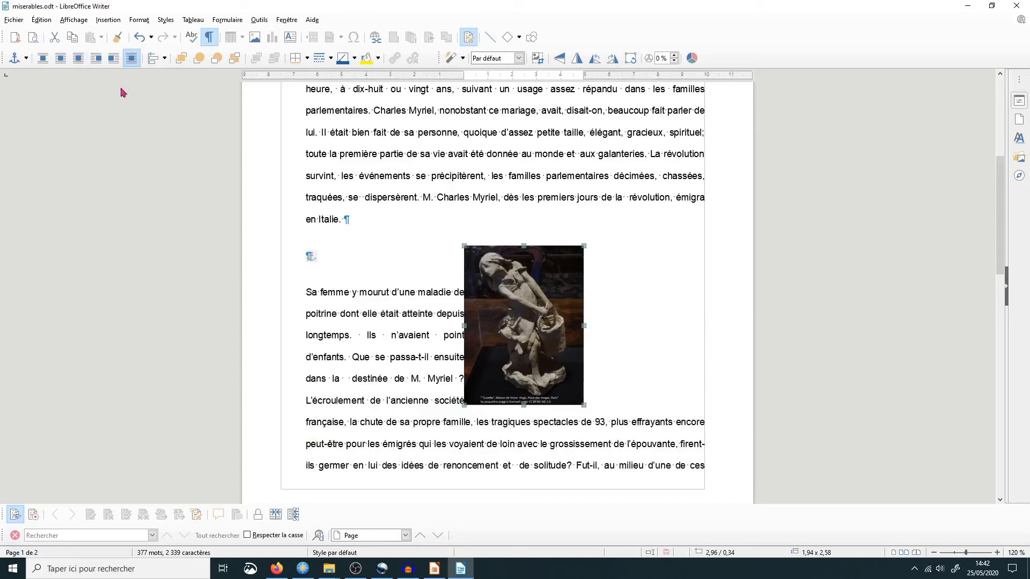
pyautogui.moveTo(502, 295); pyautogui.dragTo(467, 230)
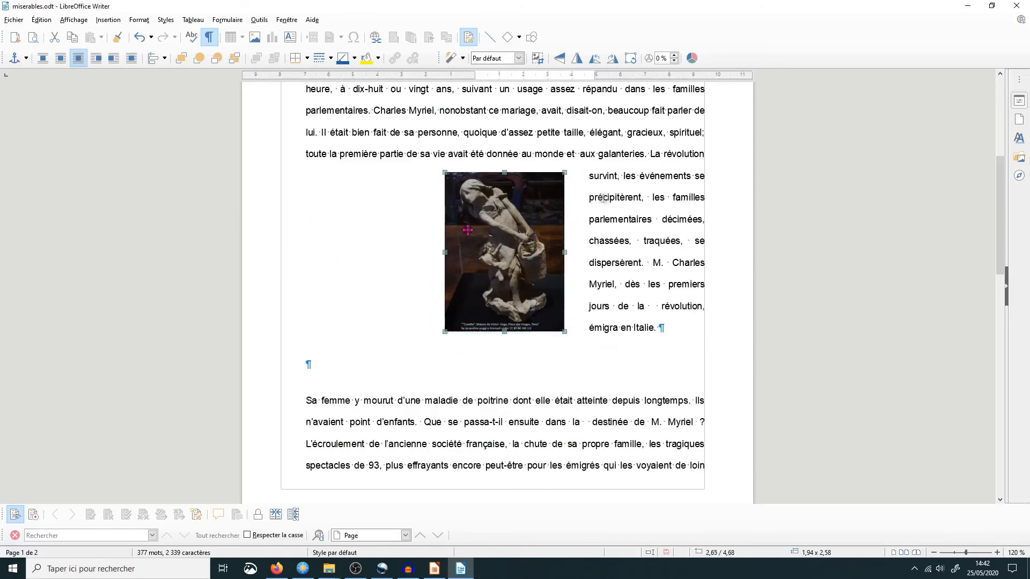
# Move the statue image to about 2,81 / 5,02 with "Renvoi relatif à la page" wrapping, and return its wrap to "Pas d'adaptation".
pyautogui.click(59, 63)
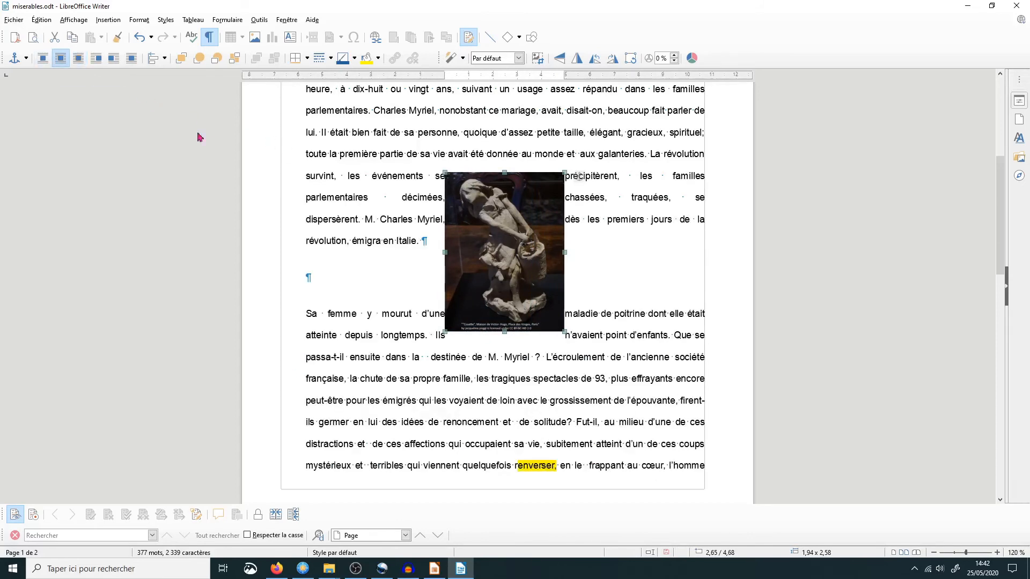
pyautogui.moveTo(498, 242); pyautogui.dragTo(508, 261)
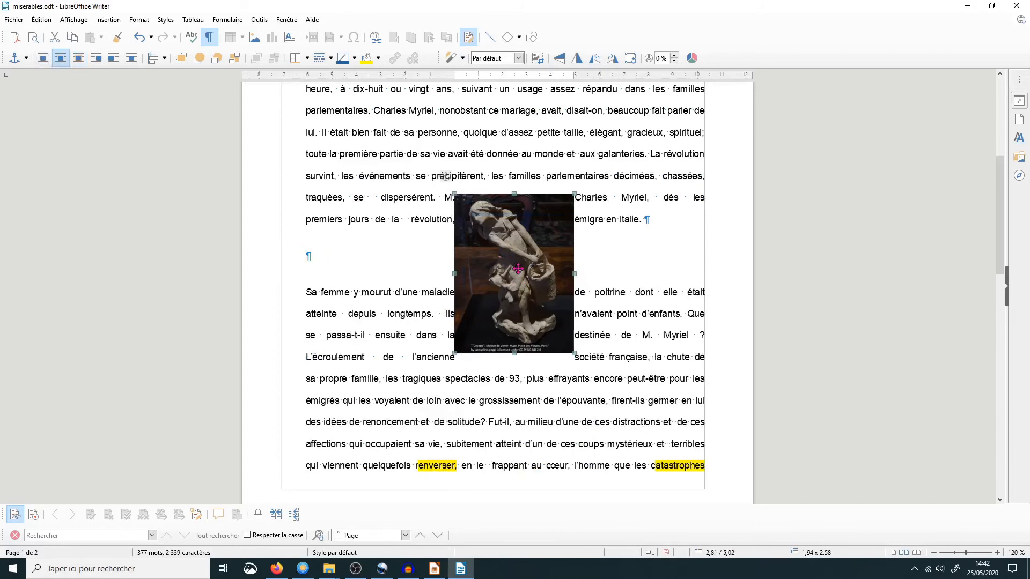
pyautogui.click(43, 60)
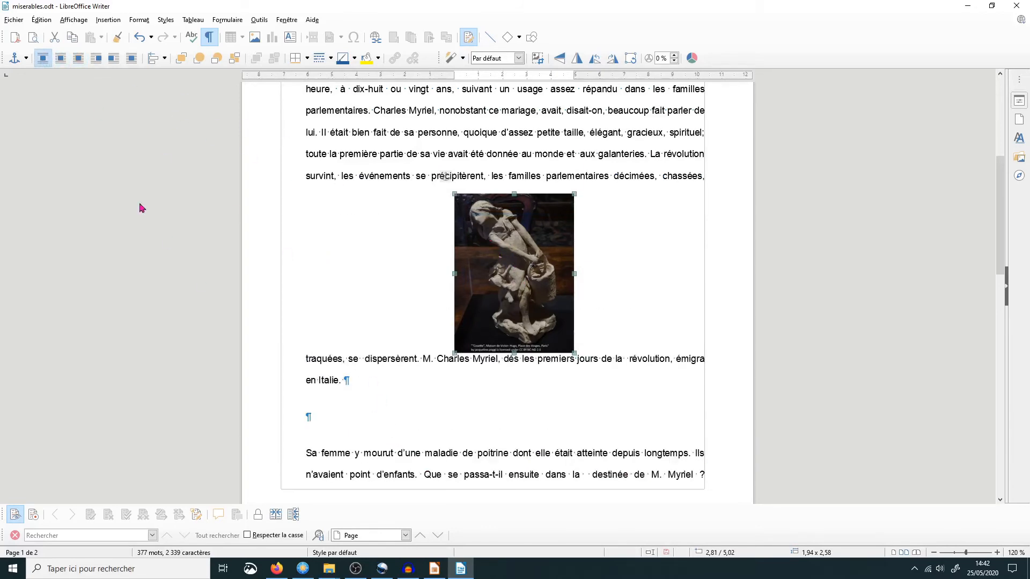
# Move the statue image down to about 2,81 / 5,90, below the line "en Italie.".
pyautogui.moveTo(469, 294); pyautogui.dragTo(473, 330)
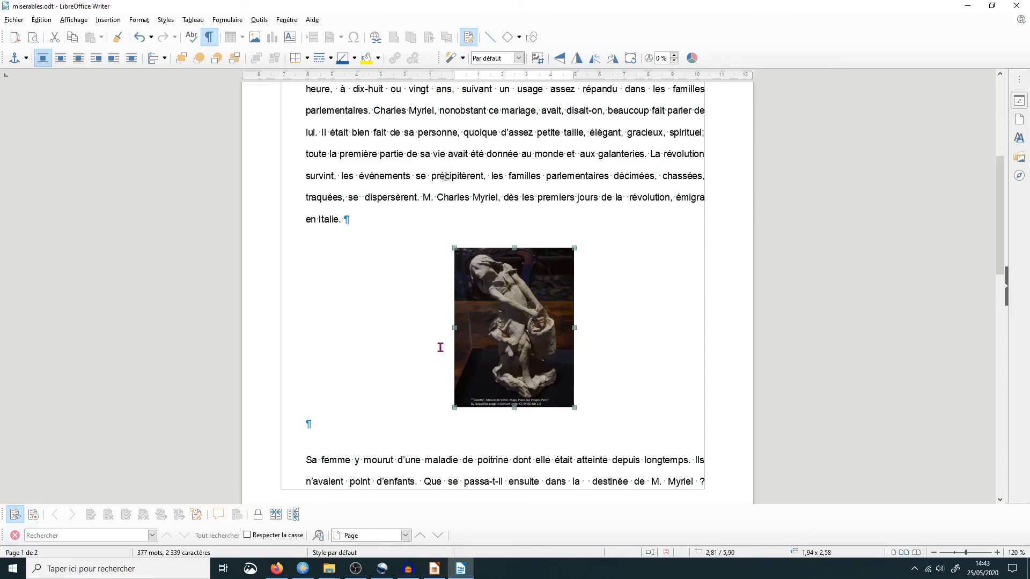
pyautogui.scroll(5, 396, 344)
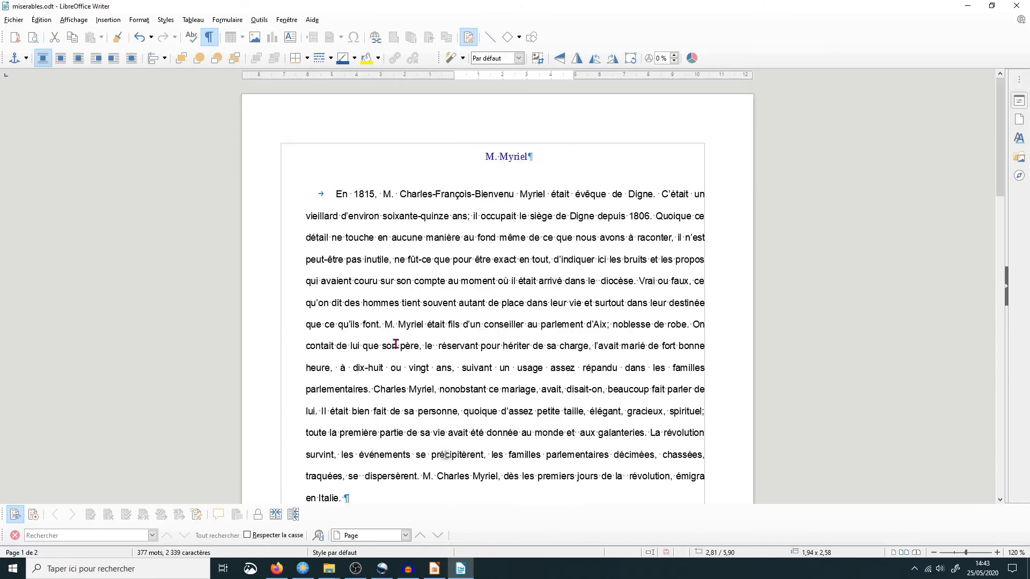
pyautogui.scroll(-10, 395, 343)
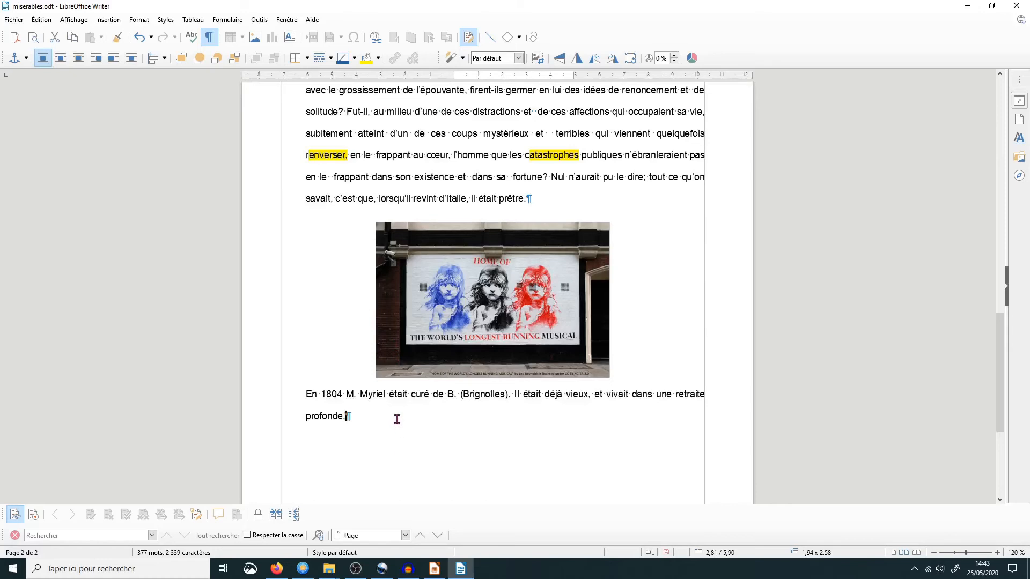
# Add an empty paragraph after "profonde." at the end of the second page's text.
pyautogui.scroll(8, 370, 301)
pyautogui.scroll(-6, 371, 302)
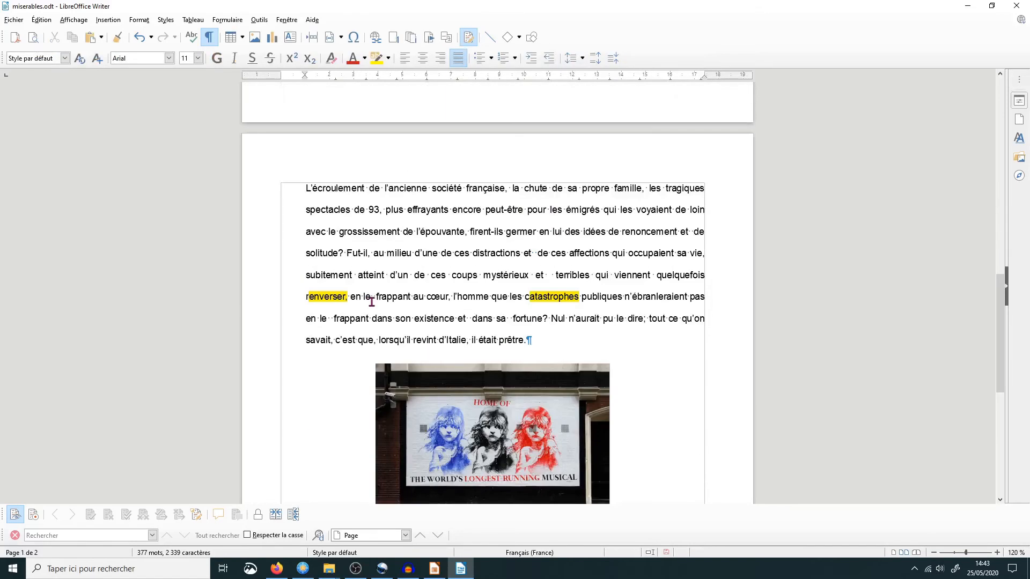
pyautogui.scroll(-5, 372, 302)
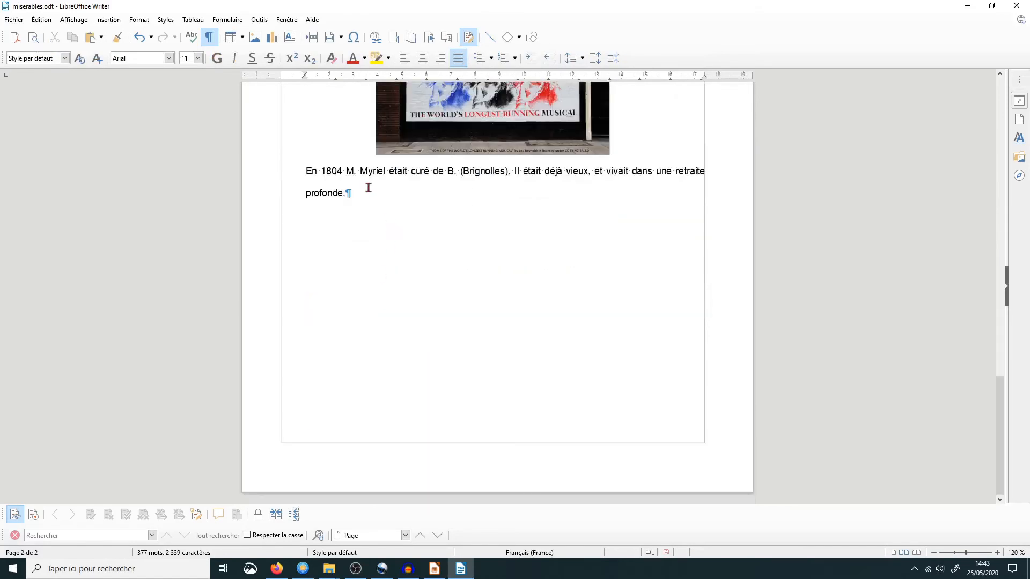
pyautogui.scroll(5, 384, 195)
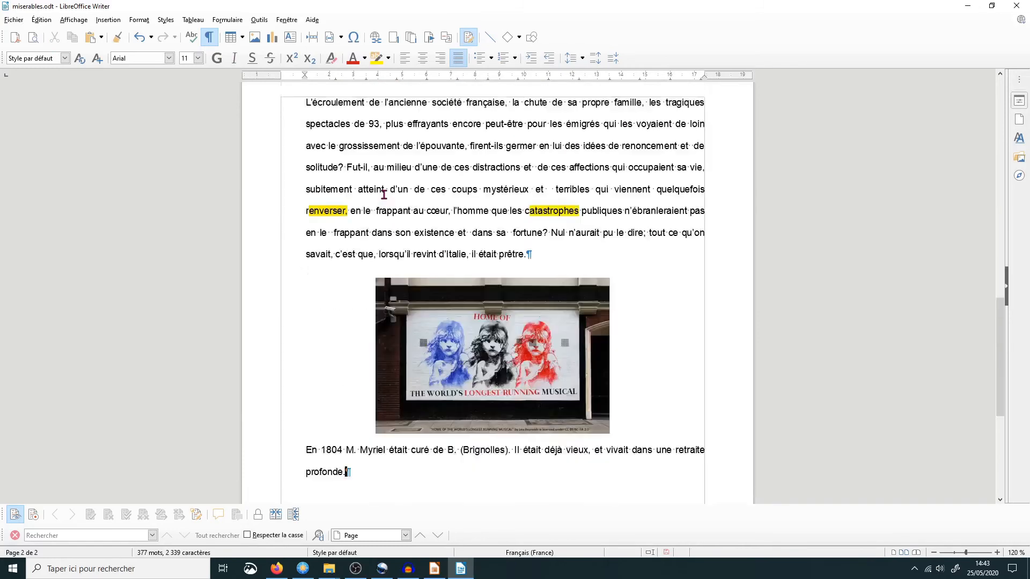
pyautogui.scroll(-5, 379, 204)
pyautogui.press('Return')
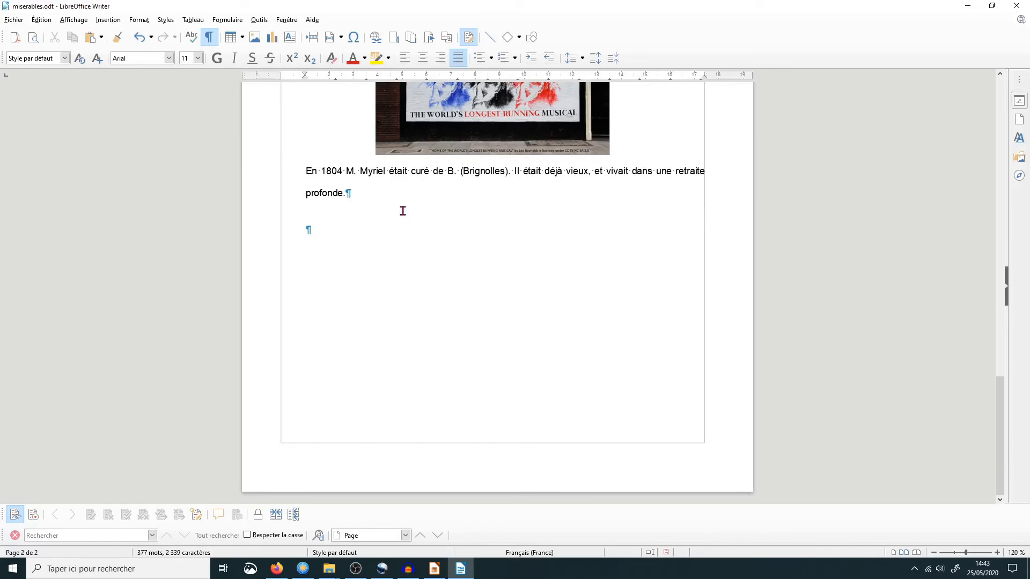
# Start a new table in the empty paragraph, preview the available table styles and choose "Zone bleue".
pyautogui.click(194, 20)
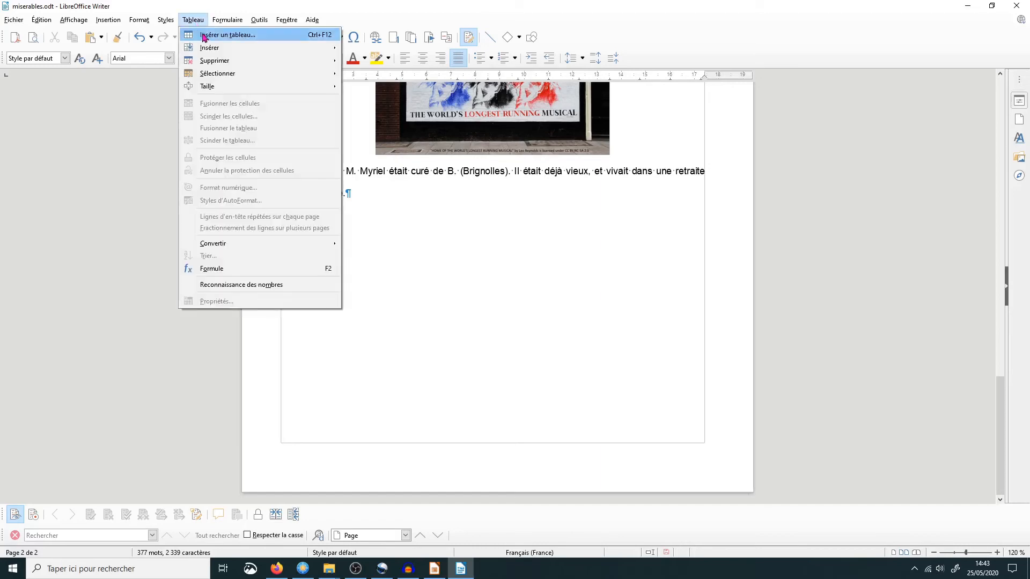
pyautogui.click(206, 36)
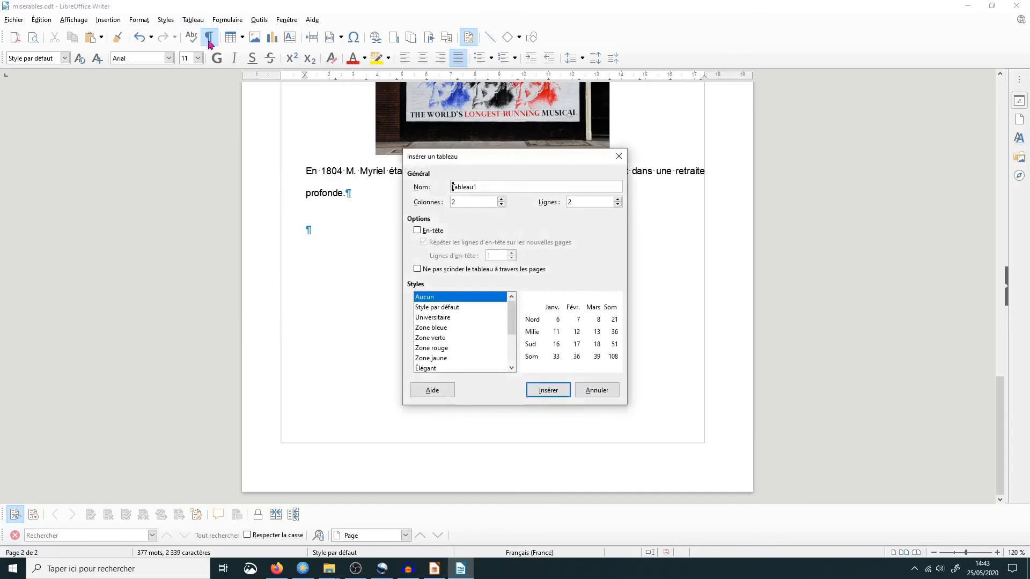
pyautogui.click(433, 309)
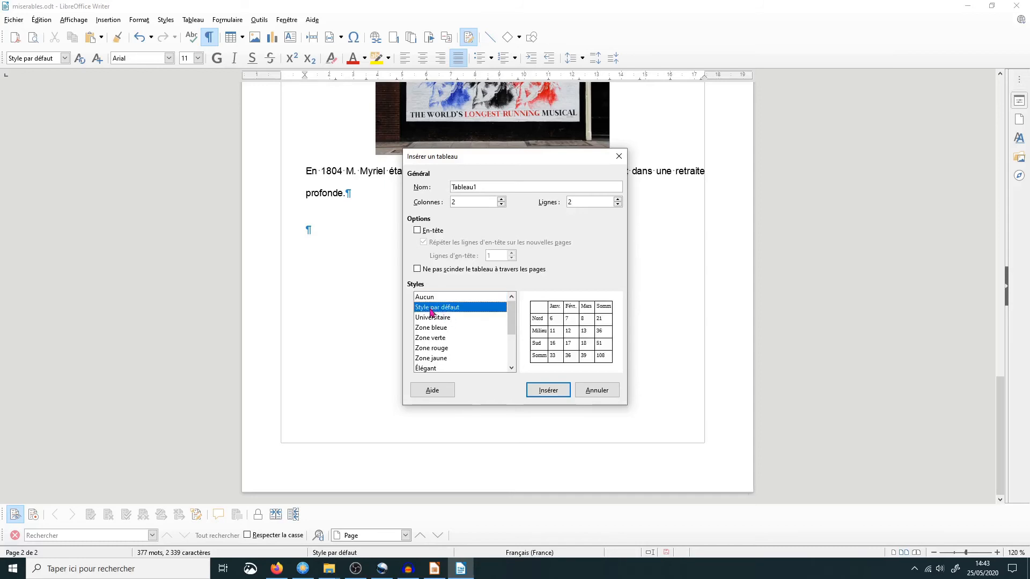
pyautogui.click(433, 321)
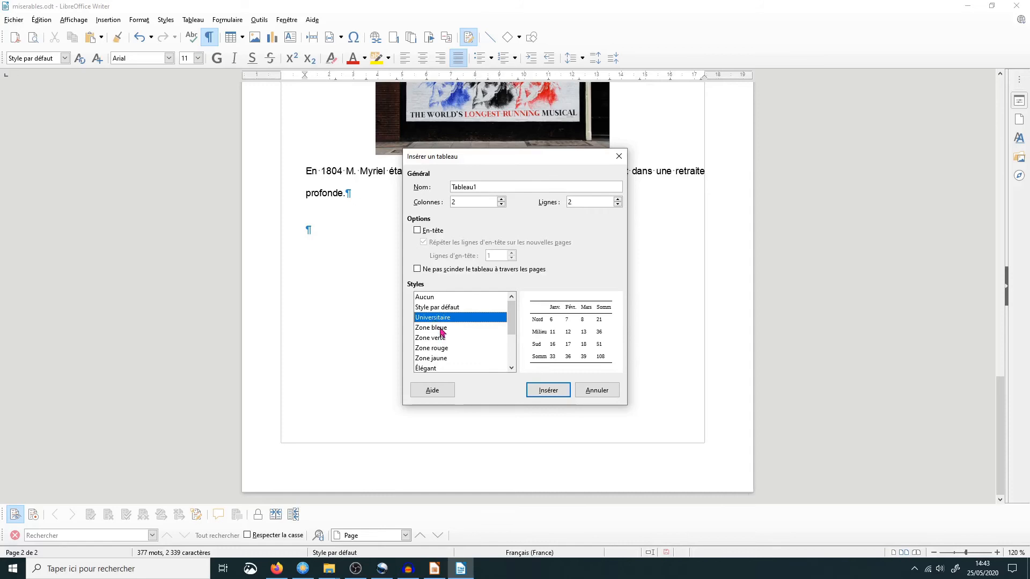
pyautogui.click(441, 328)
pyautogui.click(443, 339)
pyautogui.click(447, 348)
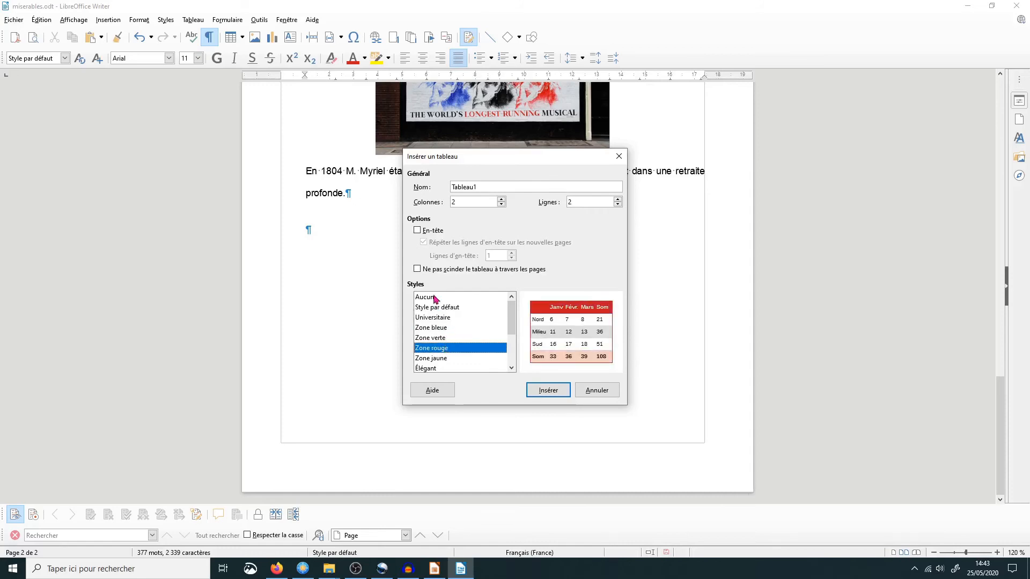
pyautogui.click(437, 359)
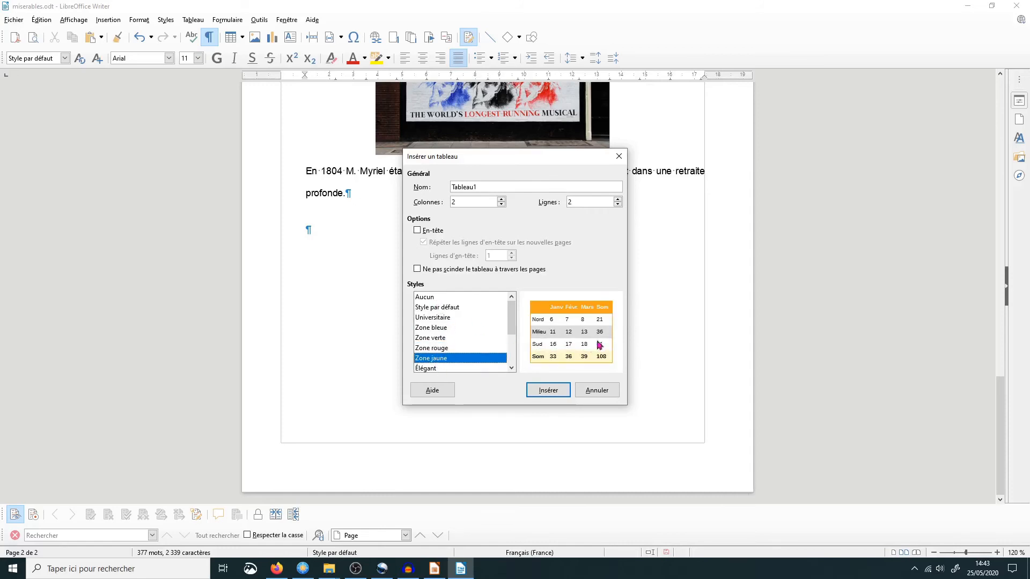
pyautogui.click(447, 309)
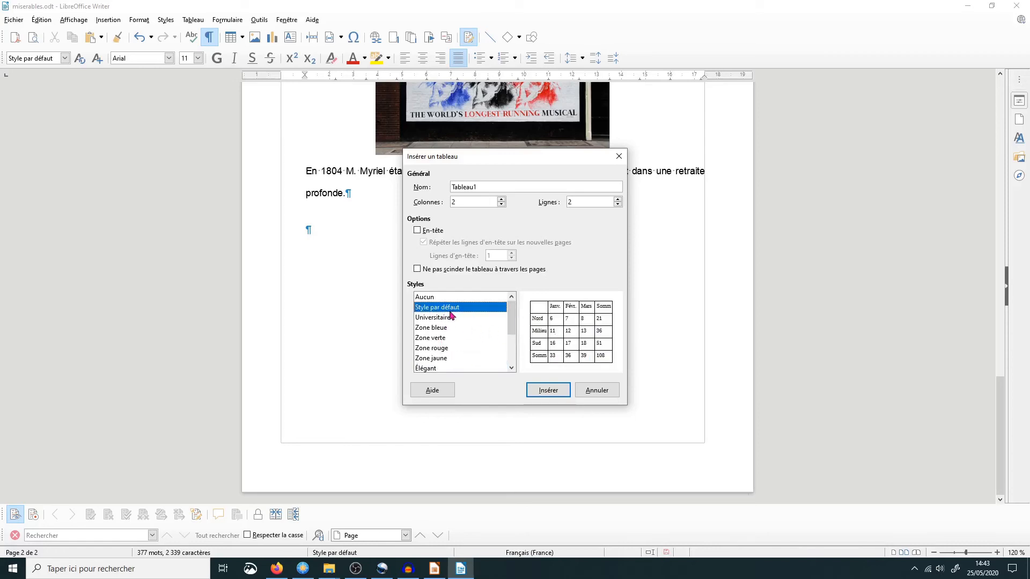
pyautogui.click(441, 318)
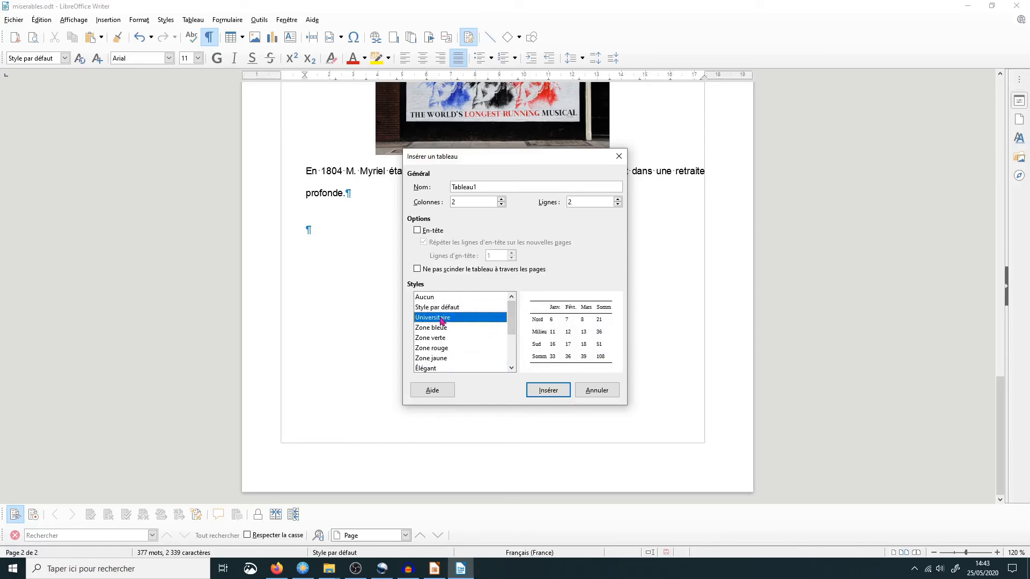
pyautogui.click(446, 329)
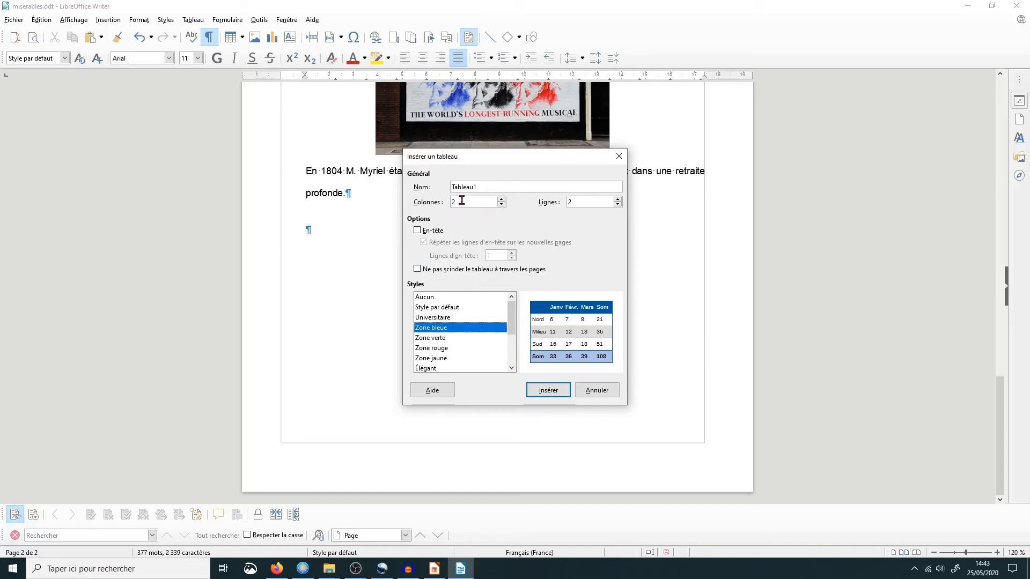
# Name the table "Acteurs", give it 2 columns and 6 rows, and insert it.
pyautogui.click(586, 203)
pyautogui.click(469, 202)
pyautogui.click(585, 205)
pyautogui.moveTo(498, 186); pyautogui.dragTo(344, 184)
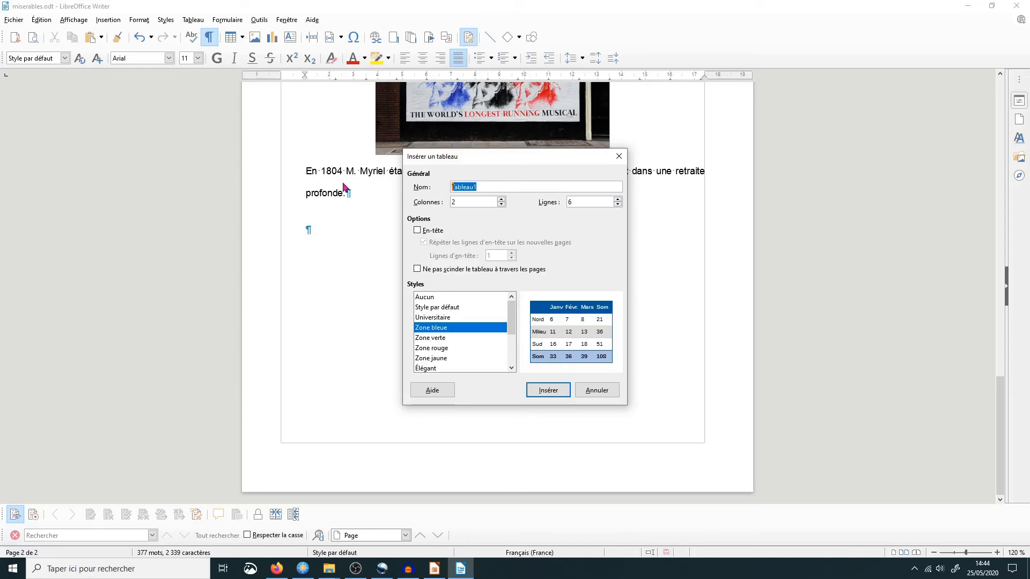
pyautogui.write('Acteurs')
pyautogui.click(548, 391)
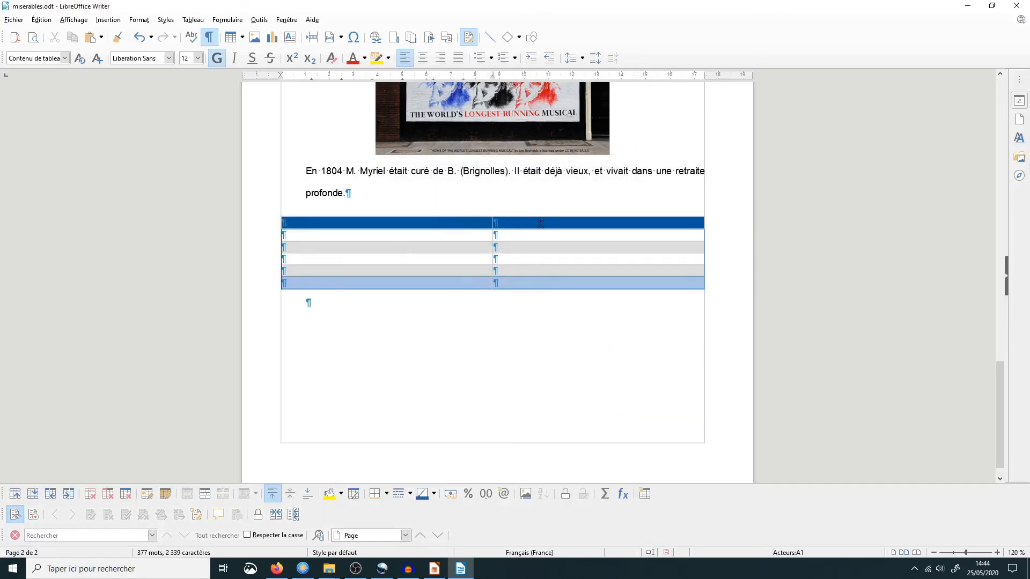
# Enter the headings "Acteurs" and "Années" in the table's first row.
pyautogui.click(390, 225)
pyautogui.write('Acteuur')
pyautogui.press('BackSpace')
pyautogui.press('BackSpace')
pyautogui.write('rs')
pyautogui.click(540, 223)
pyautogui.write('Année')
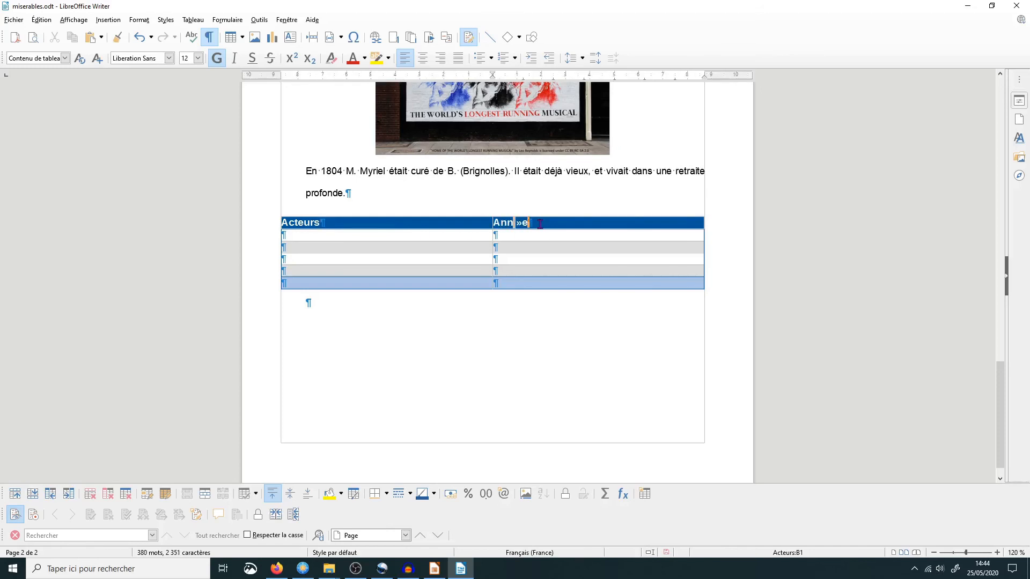
pyautogui.write('s')
pyautogui.press('Left')
pyautogui.press('Left')
pyautogui.press('Left')
pyautogui.write('é')
# Enter "Jean GABIN" and "Harry BAUR" in the first two cells under "Acteurs".
pyautogui.click(351, 238)
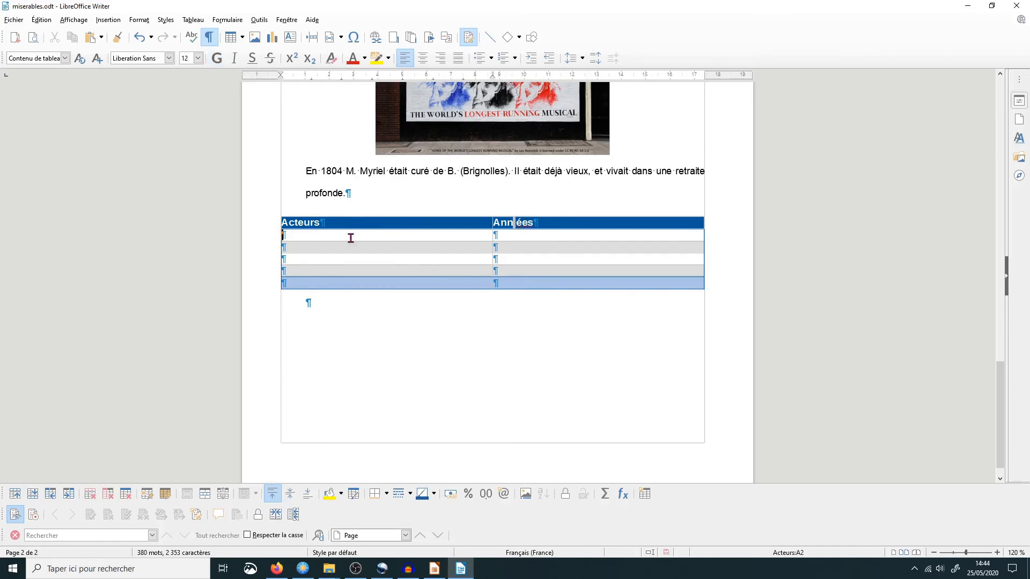
pyautogui.write('Jean GABIN')
pyautogui.click(346, 249)
pyautogui.write('Harr')
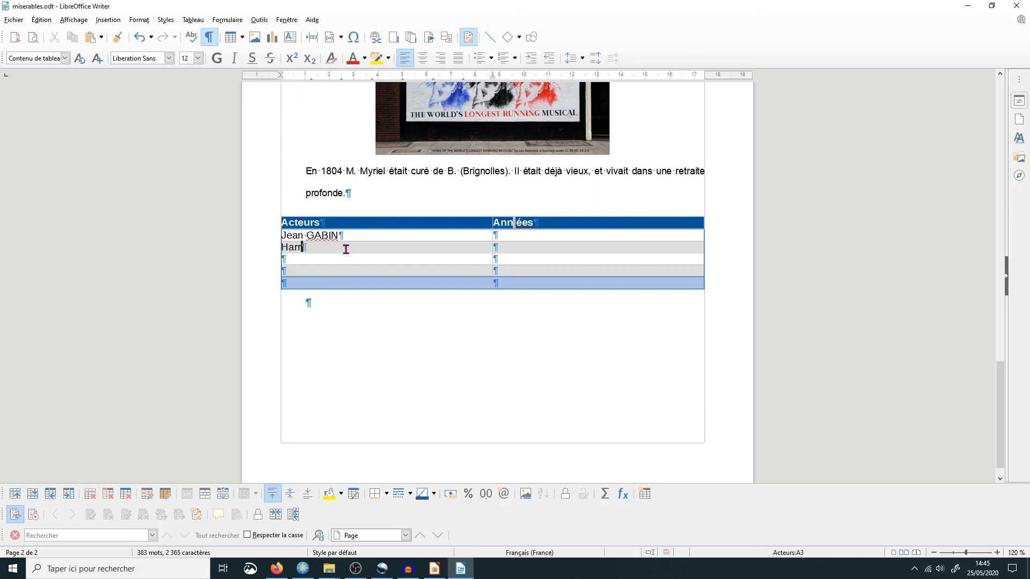
pyautogui.write('y BAUR')
# Enter "Lino VENTURA" and "Gérard DEPARDIEU" in the next two cells of the "Acteurs" column.
pyautogui.click(329, 258)
pyautogui.write('Lino Ven')
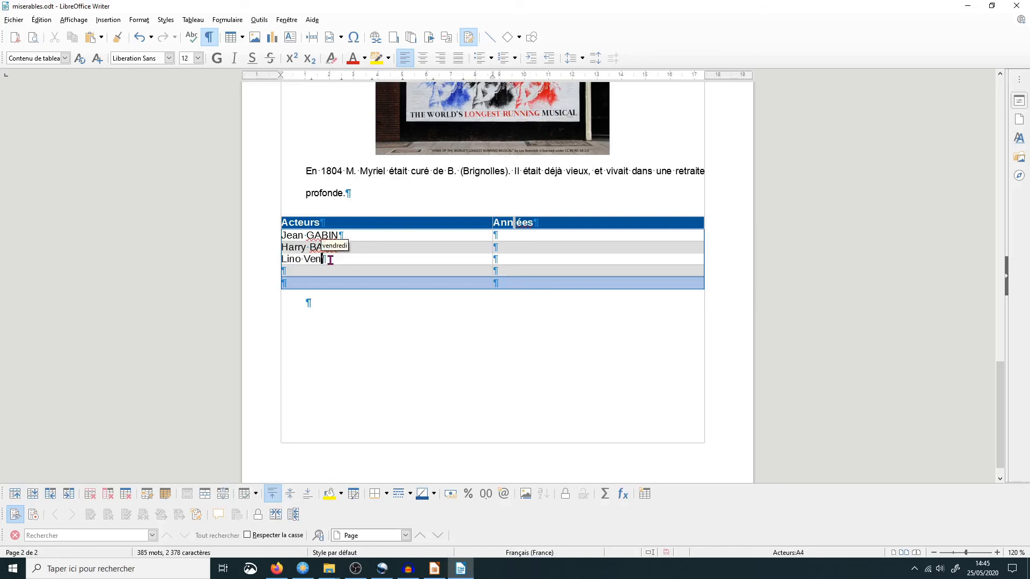
pyautogui.write('tura')
pyautogui.doubleClick(322, 259)
pyautogui.write('VENTURE')
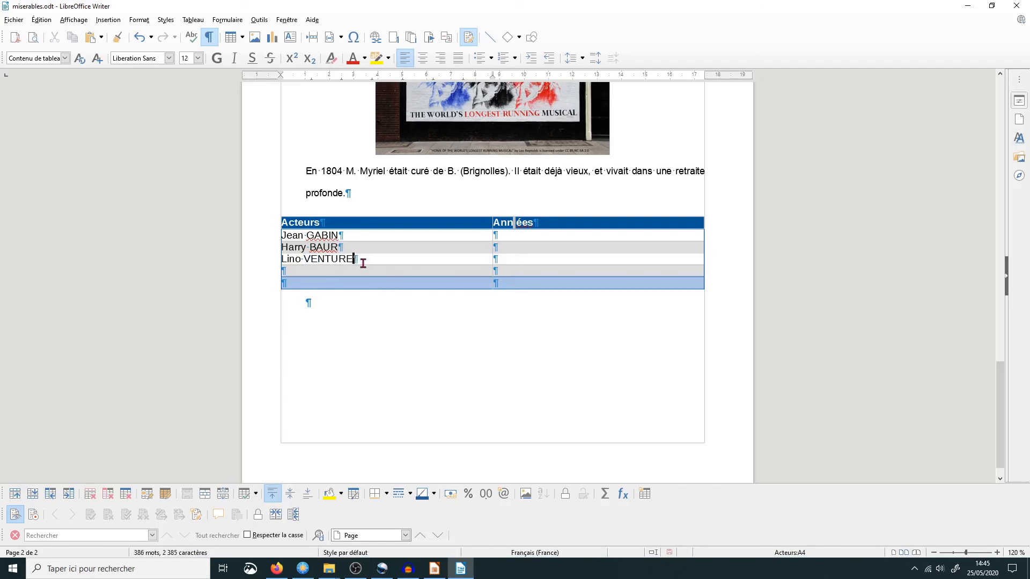
pyautogui.press('BackSpace')
pyautogui.write('A')
pyautogui.click(333, 269)
pyautogui.write('Gérard ')
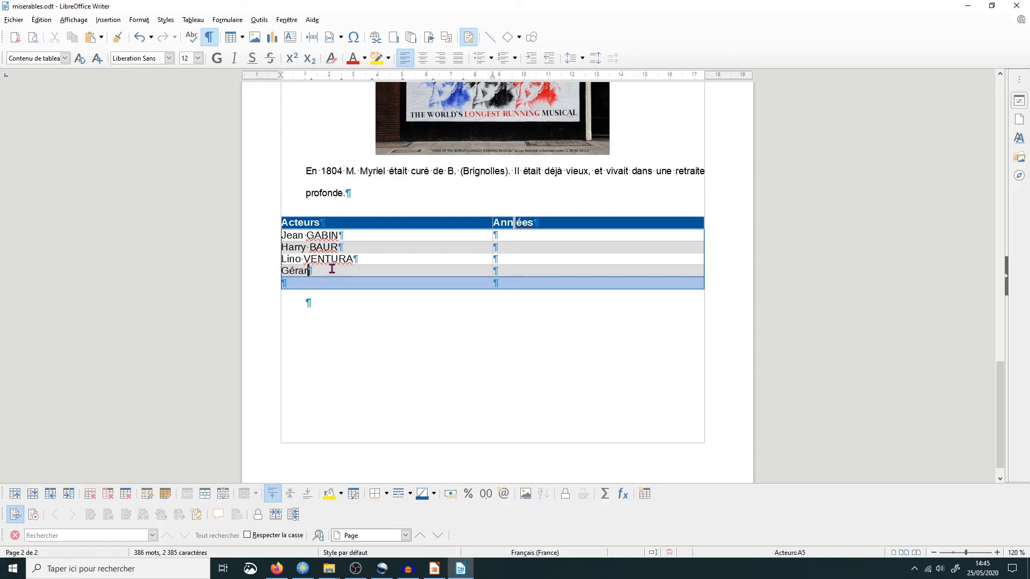
pyautogui.write('DEPARDIEU')
# Remove the stray character inside the second column's heading so it reads "Années".
pyautogui.click(514, 225)
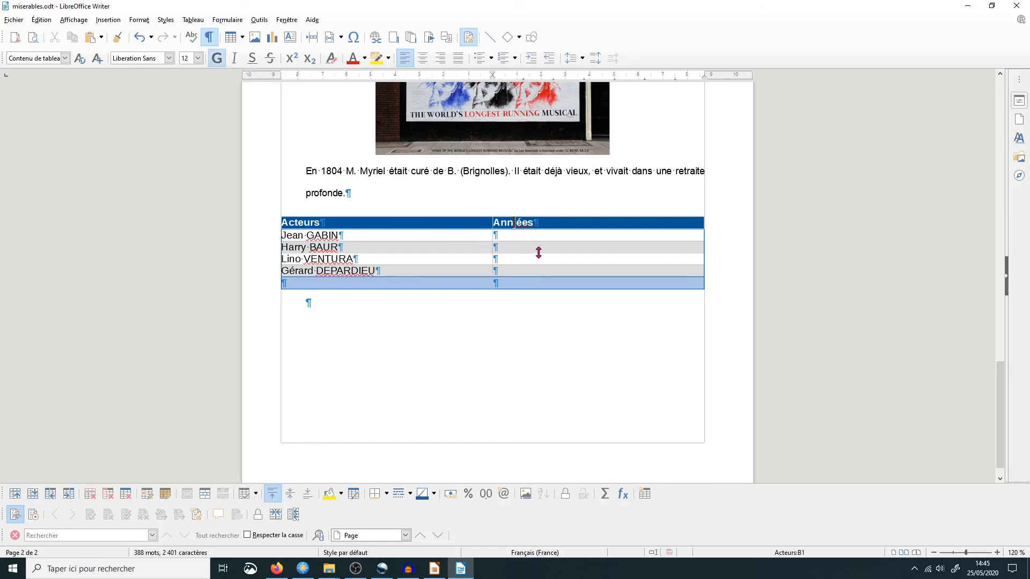
pyautogui.press('BackSpace')
pyautogui.press('Down')
pyautogui.click(508, 222)
pyautogui.press('BackSpace')
pyautogui.write('n')
# Enter the years 1950 for Jean GABIN, 1930 for Harry BAUR and 1982 for Lino VENTURA under "Années".
pyautogui.click(547, 236)
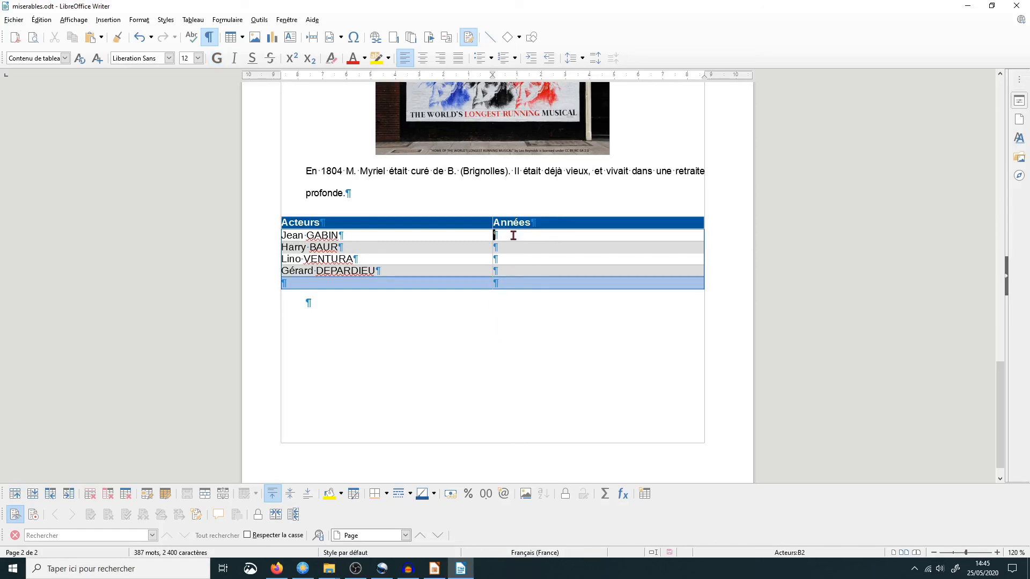
pyautogui.write('150')
pyautogui.press('BackSpace')
pyautogui.press('BackSpace')
pyautogui.write('950')
pyautogui.click(518, 247)
pyautogui.write('1930')
pyautogui.click(545, 257)
pyautogui.write('1982')
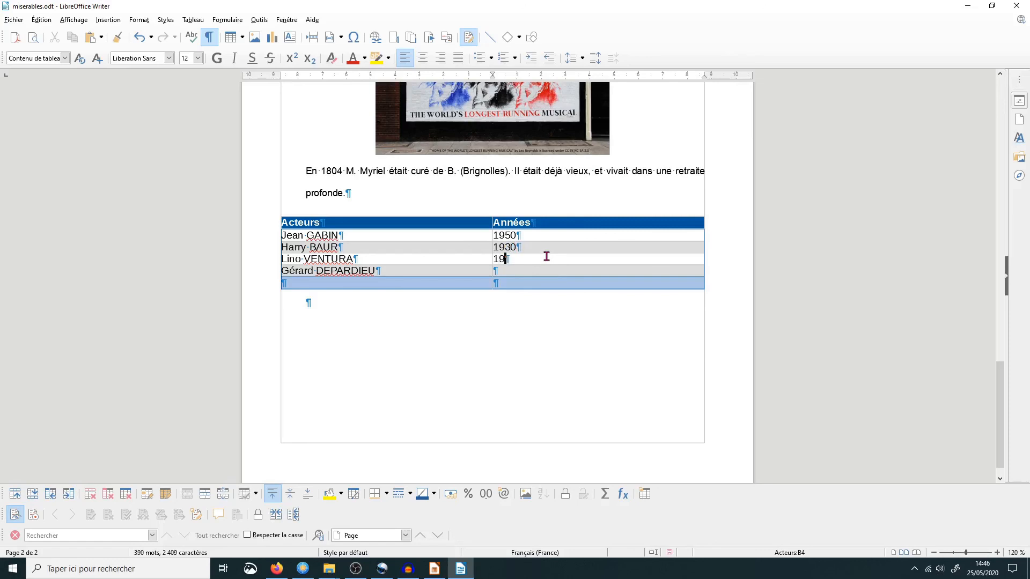
# Review both pages of the document, checking the text, the two images and the table.
pyautogui.click(526, 269)
pyautogui.scroll(15, 529, 303)
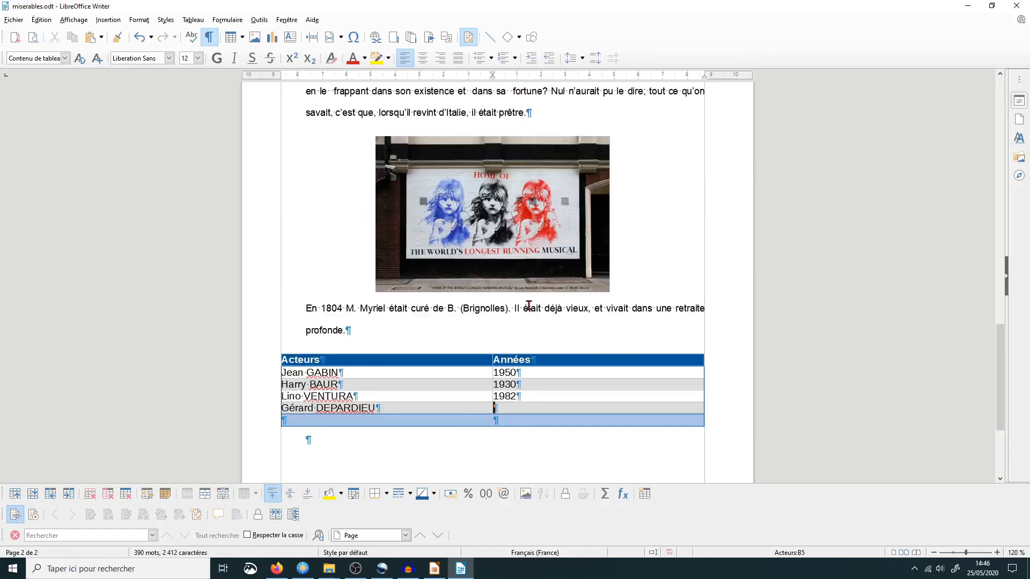
pyautogui.scroll(8, 528, 305)
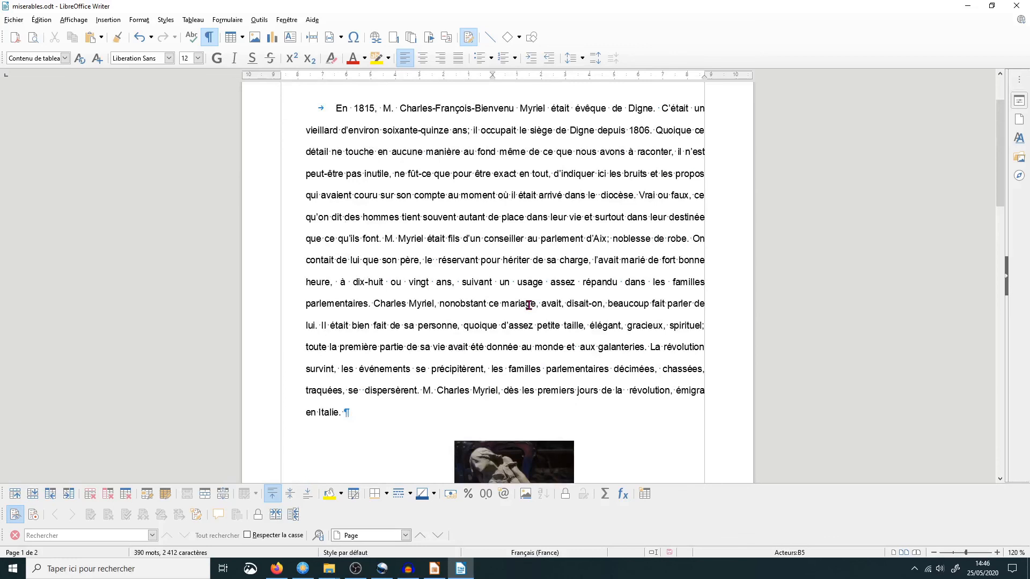
pyautogui.scroll(6, 528, 304)
pyautogui.scroll(-20, 528, 304)
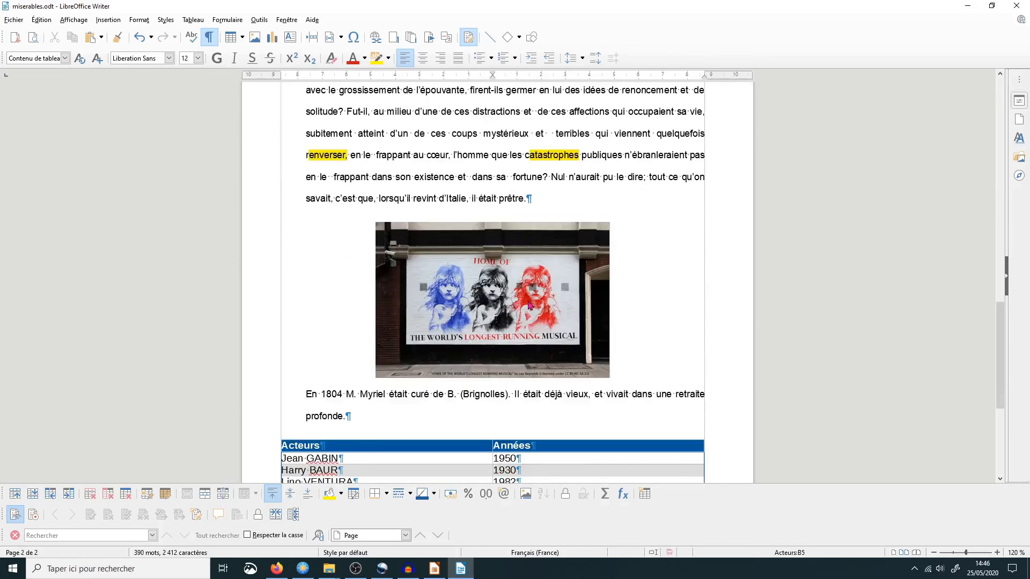
pyautogui.scroll(-8, 529, 304)
pyautogui.click(538, 306)
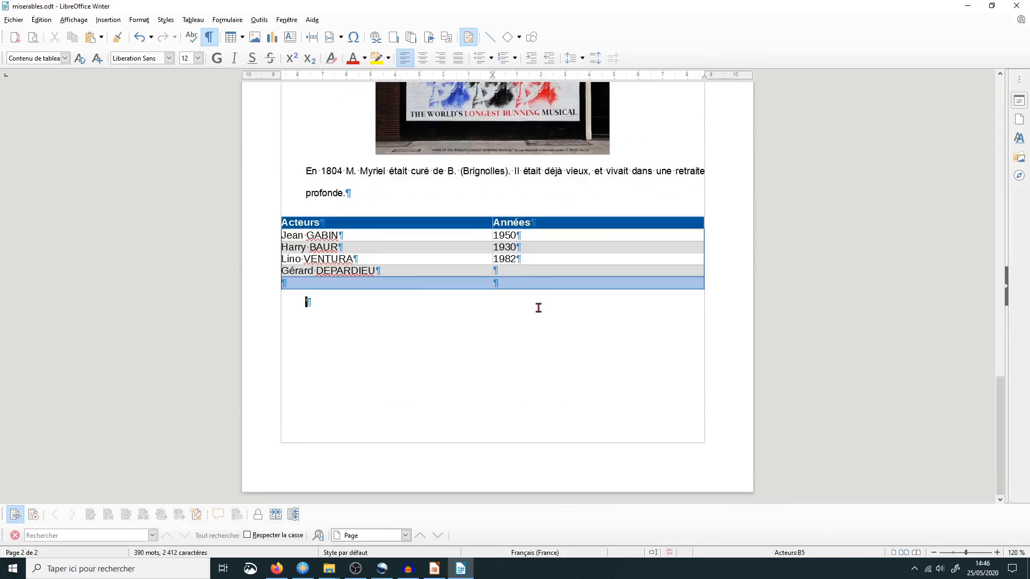
pyautogui.scroll(6, 538, 308)
pyautogui.scroll(-2, 540, 321)
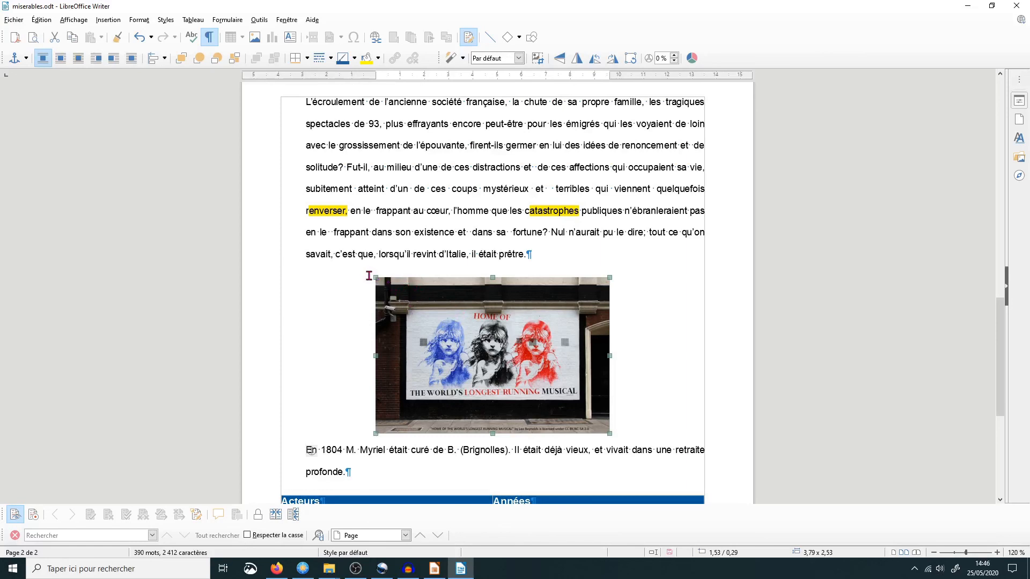
pyautogui.scroll(-8, 434, 328)
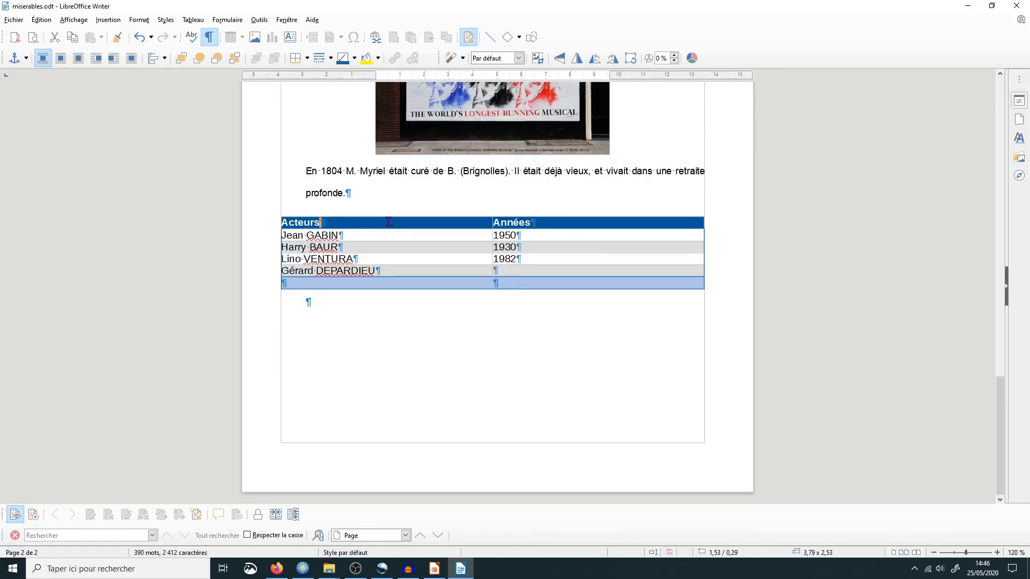
# Select all the cells of the "Acteurs" table, and clear the selection.
pyautogui.click(286, 220)
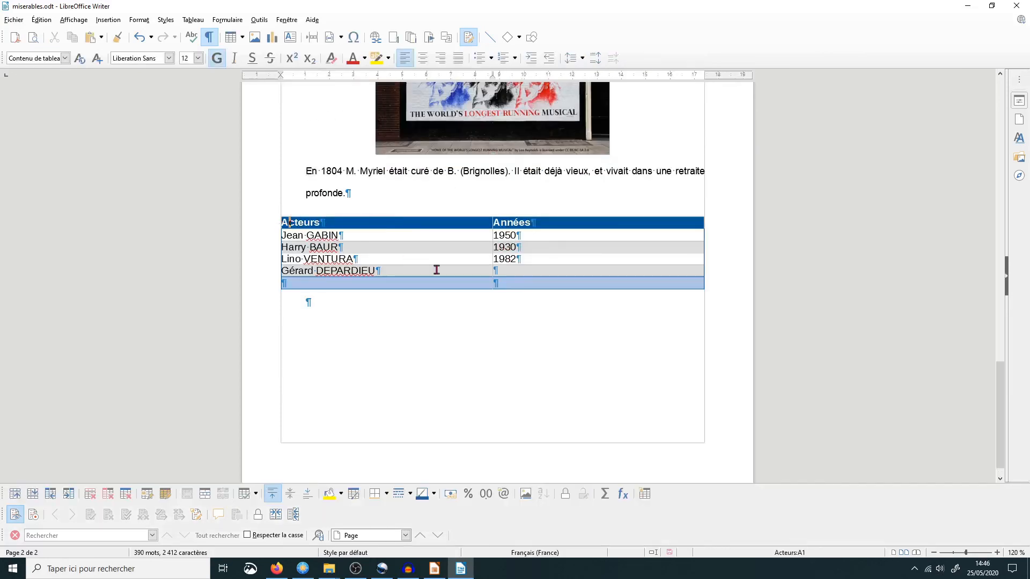
pyautogui.moveTo(544, 282); pyautogui.dragTo(375, 223)
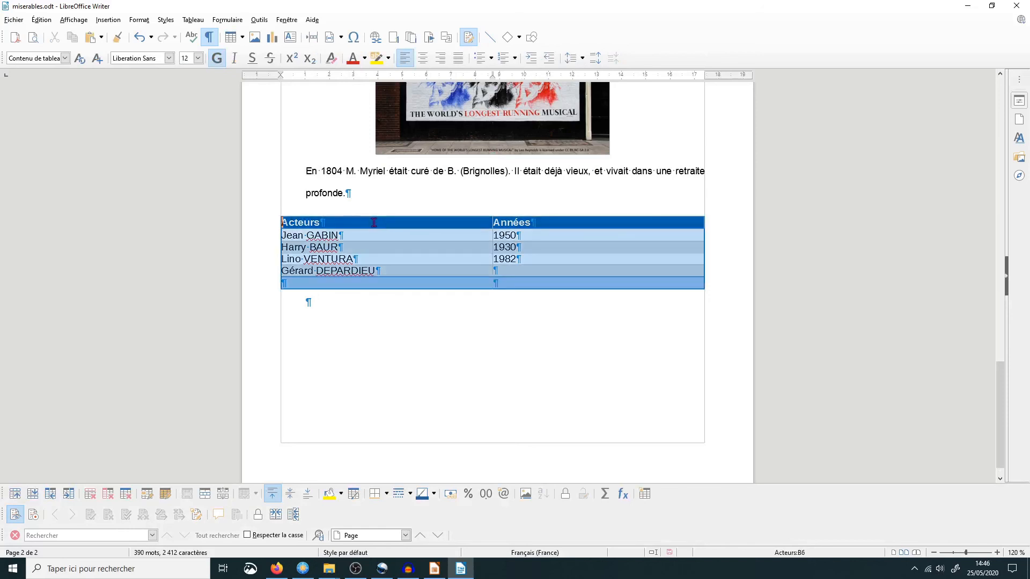
pyautogui.click(476, 315)
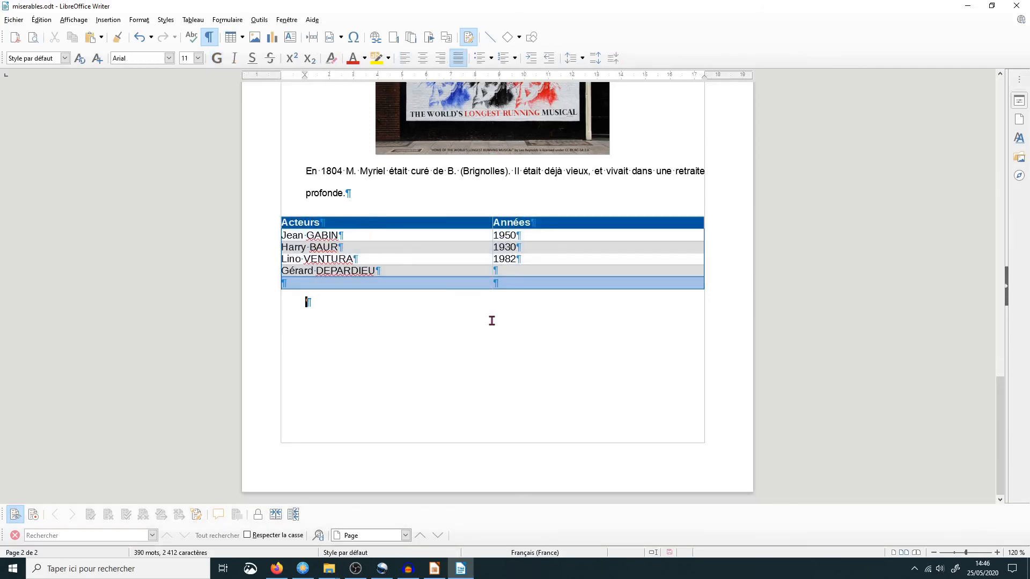